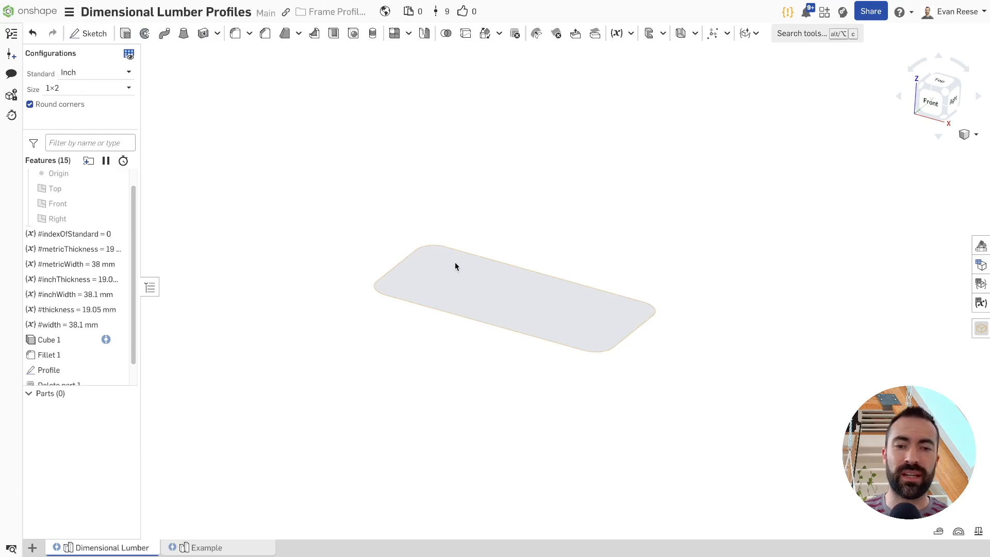
pyautogui.click(601, 207)
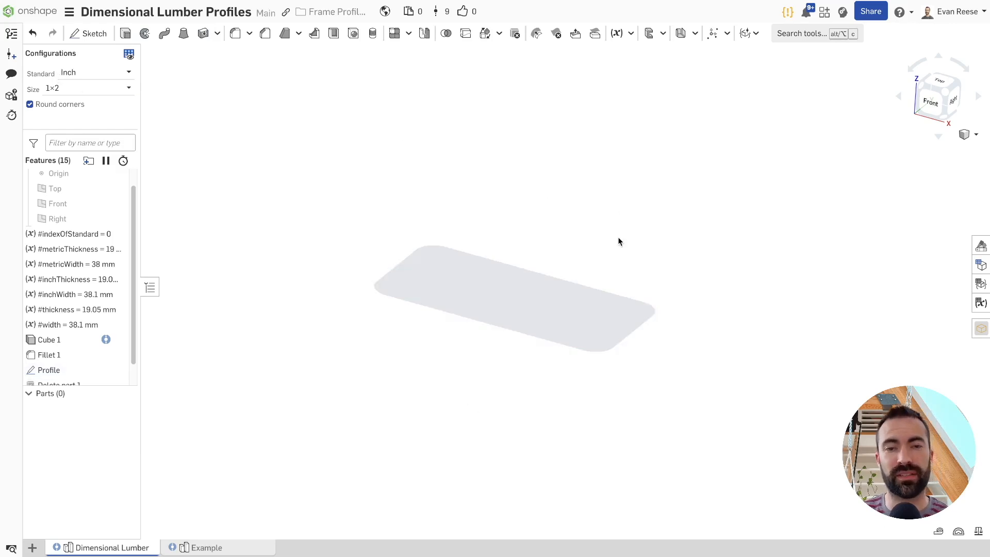
pyautogui.moveTo(341, 191); pyautogui.dragTo(624, 215)
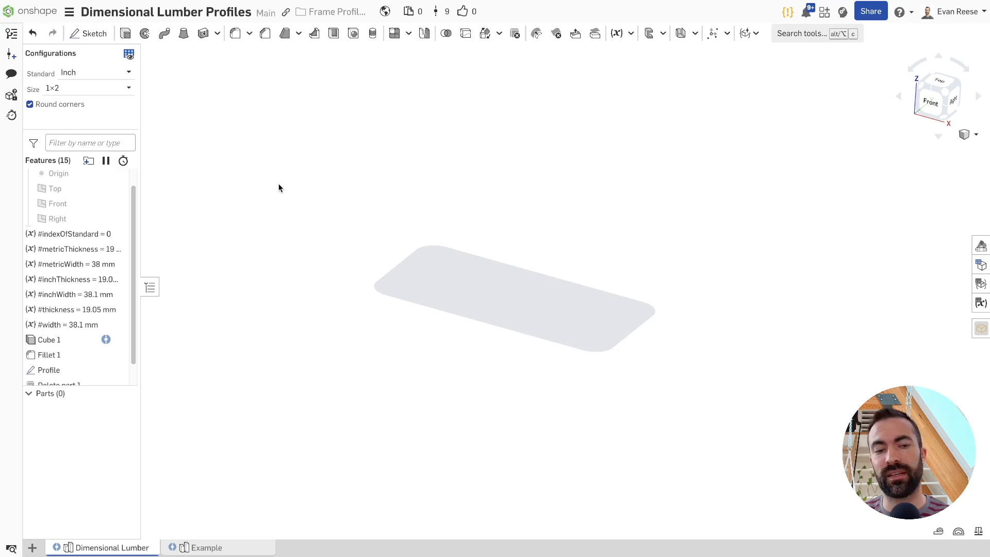
pyautogui.moveTo(120, 549)
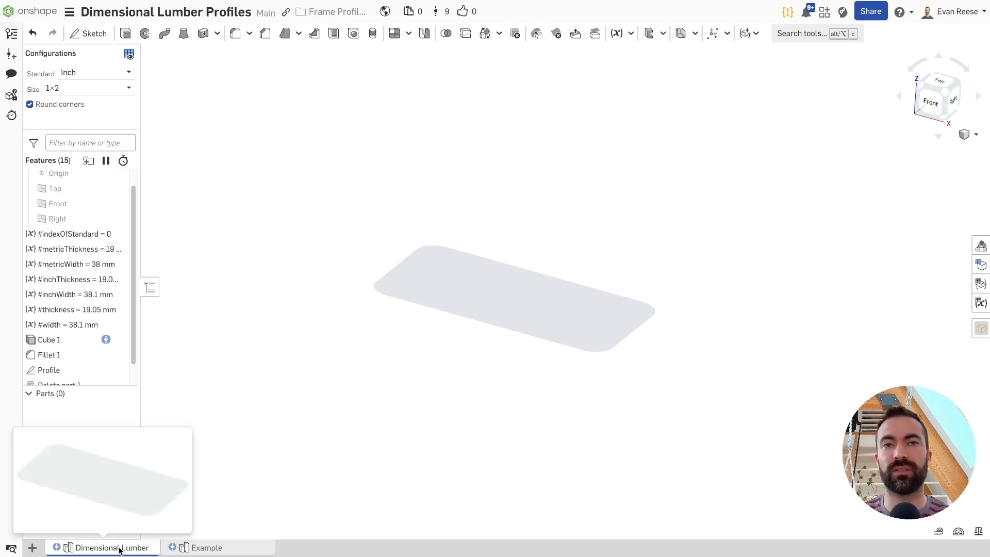
# Switch the profile's Standard to Metric and back to Inch, and examine the available inch sizes
pyautogui.click(81, 73)
pyautogui.click(100, 91)
pyautogui.click(112, 73)
pyautogui.click(97, 108)
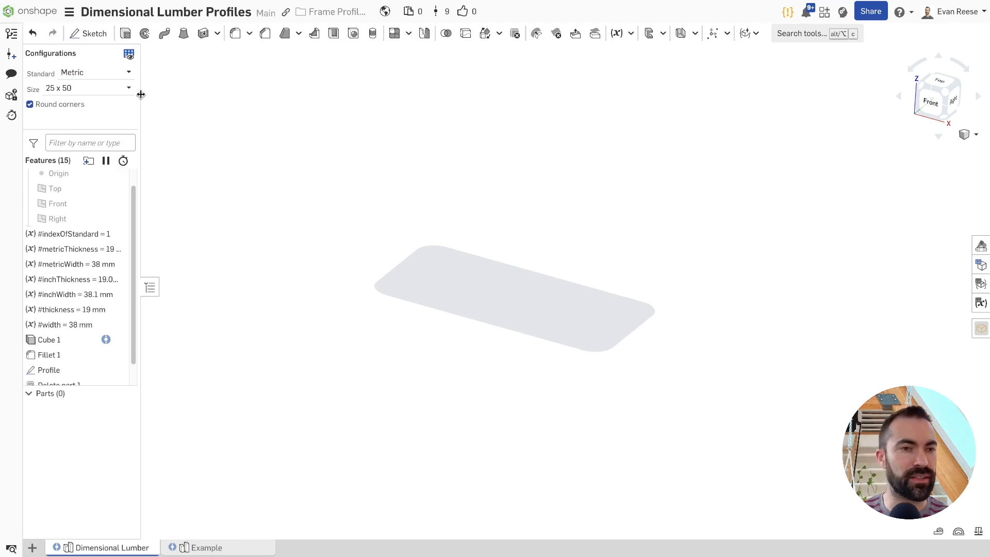
pyautogui.click(98, 73)
pyautogui.click(72, 88)
pyautogui.click(76, 92)
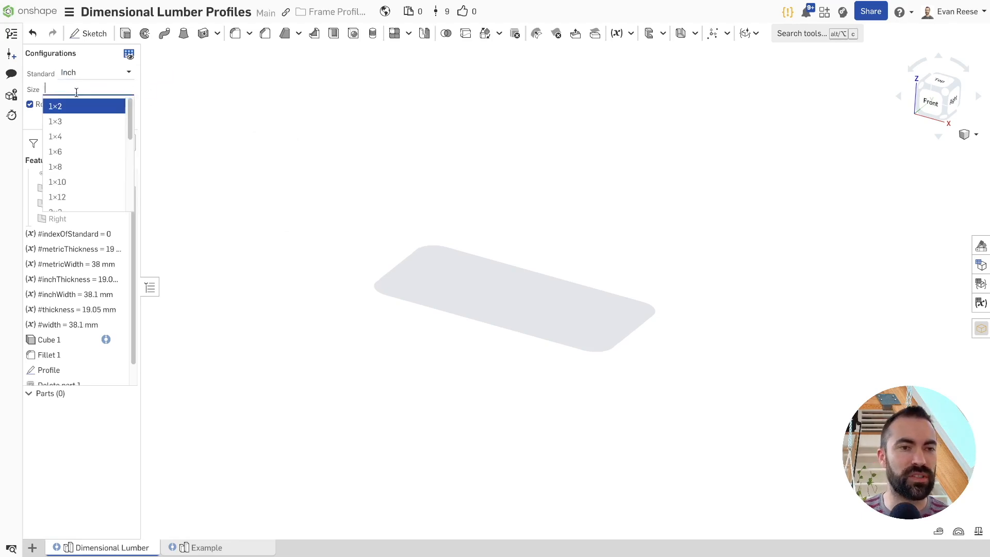
pyautogui.moveTo(131, 112)
pyautogui.mouseDown()
pyautogui.moveTo(132, 192)
pyautogui.moveTo(134, 107)
pyautogui.mouseUp()
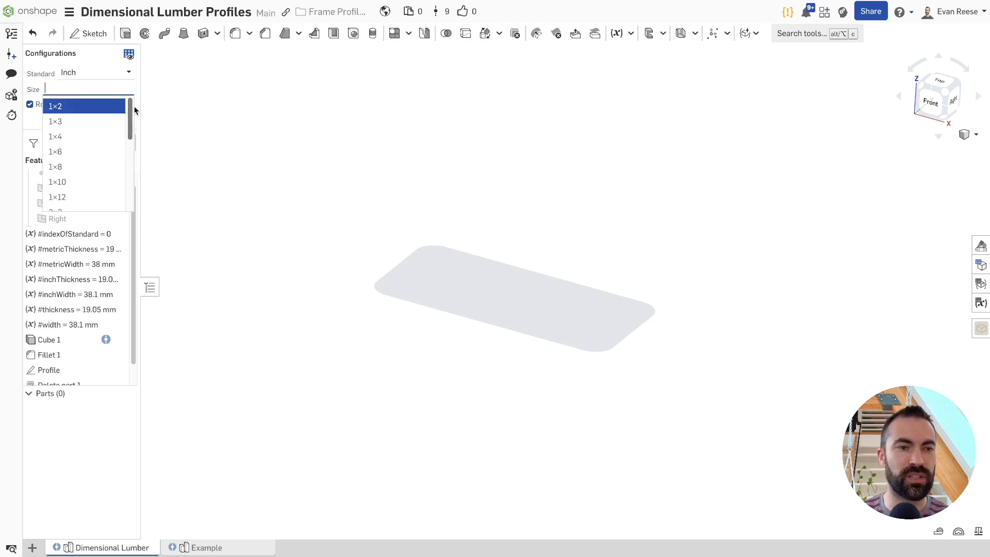
pyautogui.click(239, 87)
# Configure the lumber profile with the Metric standard and size 75 x 200
pyautogui.click(121, 75)
pyautogui.click(98, 106)
pyautogui.click(123, 90)
pyautogui.moveTo(129, 111); pyautogui.dragTo(128, 159)
pyautogui.click(77, 160)
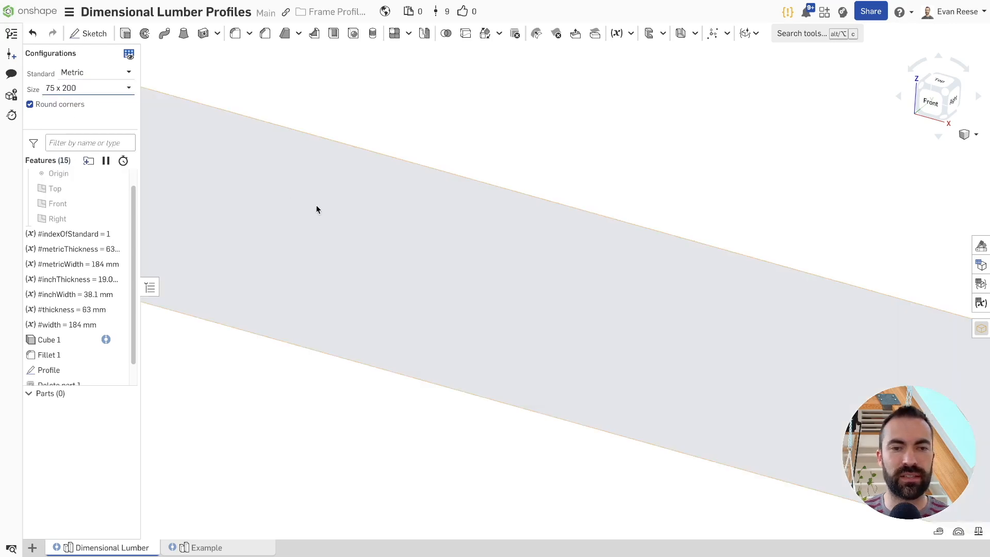
pyautogui.scroll(-5, 317, 207)
# Configure the lumber profile with the Inch standard and size 1×8
pyautogui.click(115, 94)
pyautogui.click(73, 127)
pyautogui.click(96, 72)
pyautogui.click(70, 87)
pyautogui.click(88, 88)
pyautogui.click(76, 172)
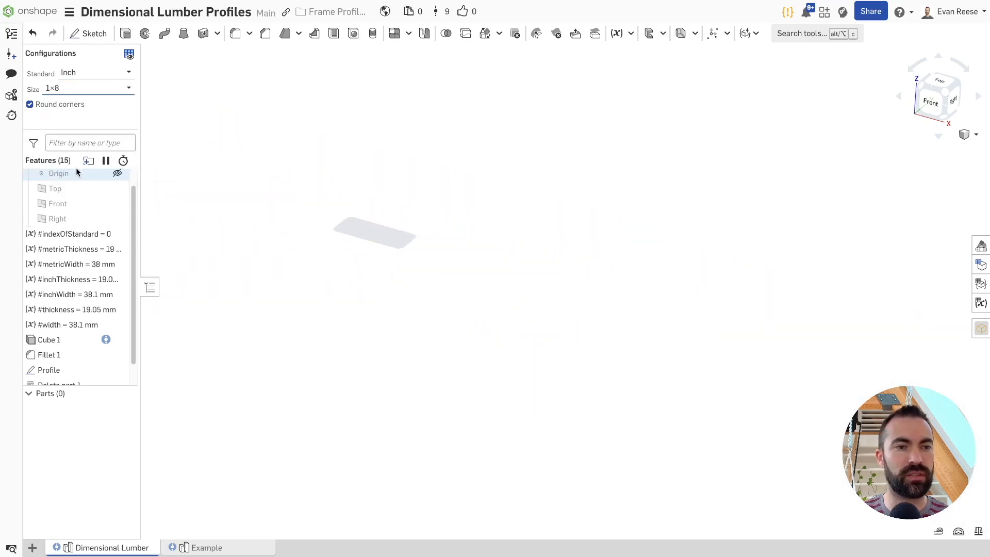
pyautogui.scroll(3, 362, 208)
pyautogui.moveTo(362, 207); pyautogui.dragTo(459, 194, button='middle')
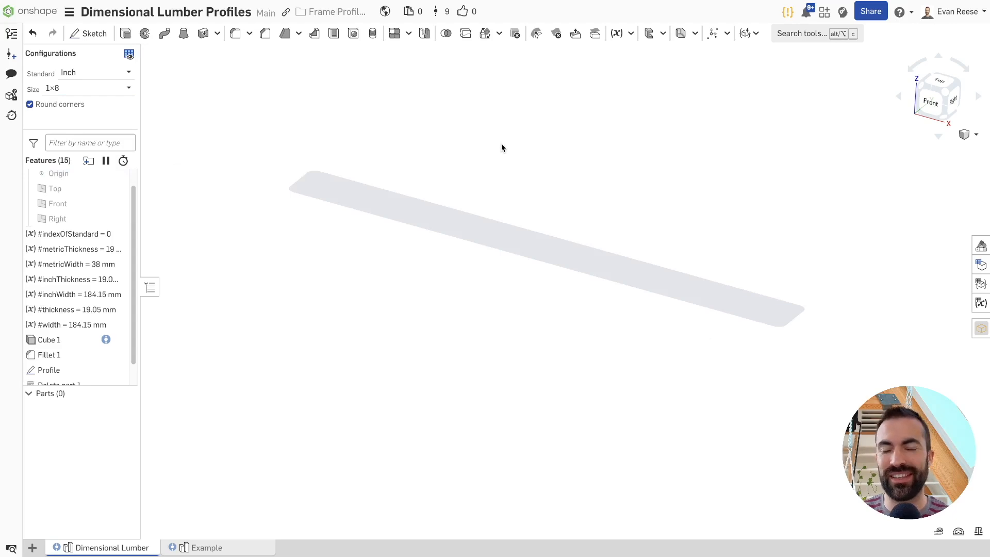
pyautogui.moveTo(484, 128); pyautogui.dragTo(450, 144, button='middle')
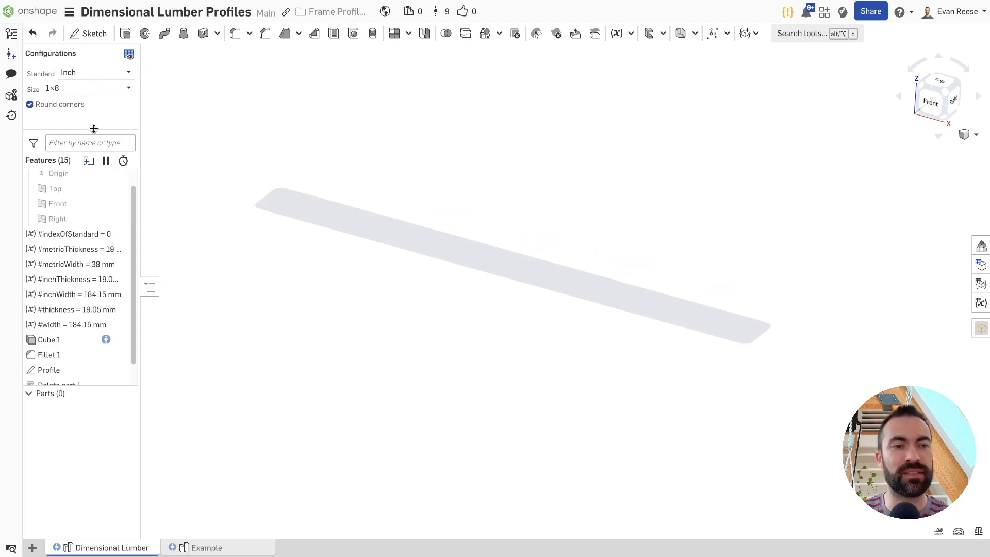
pyautogui.moveTo(228, 119); pyautogui.dragTo(234, 120, button='middle')
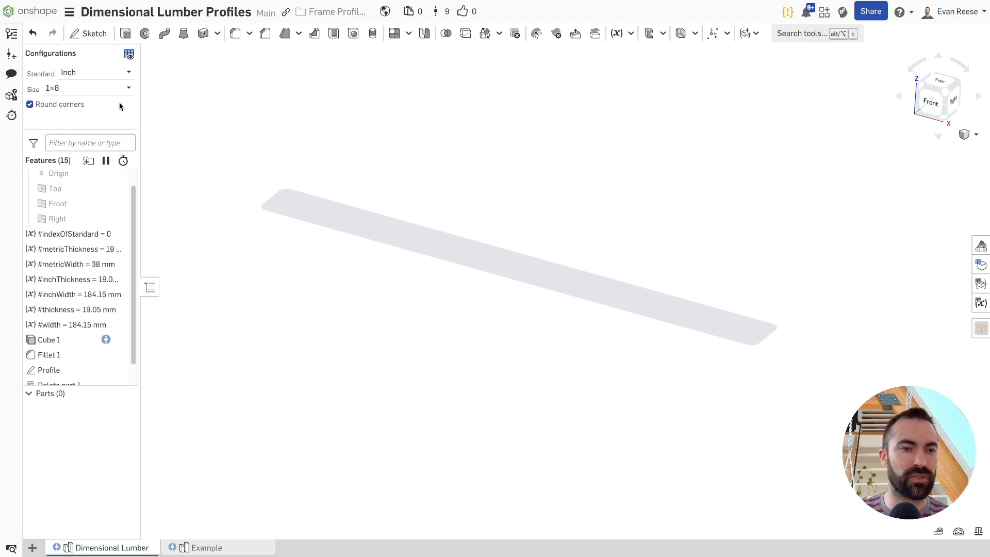
# Change the lumber profile's Standard to Metric and return it to Inch
pyautogui.moveTo(123, 132); pyautogui.dragTo(124, 120)
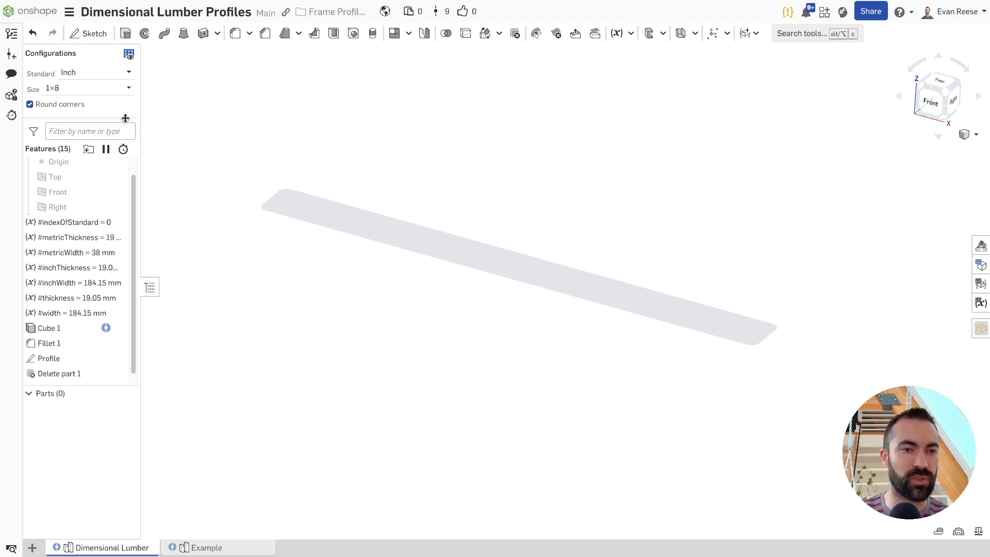
pyautogui.click(96, 72)
pyautogui.click(77, 105)
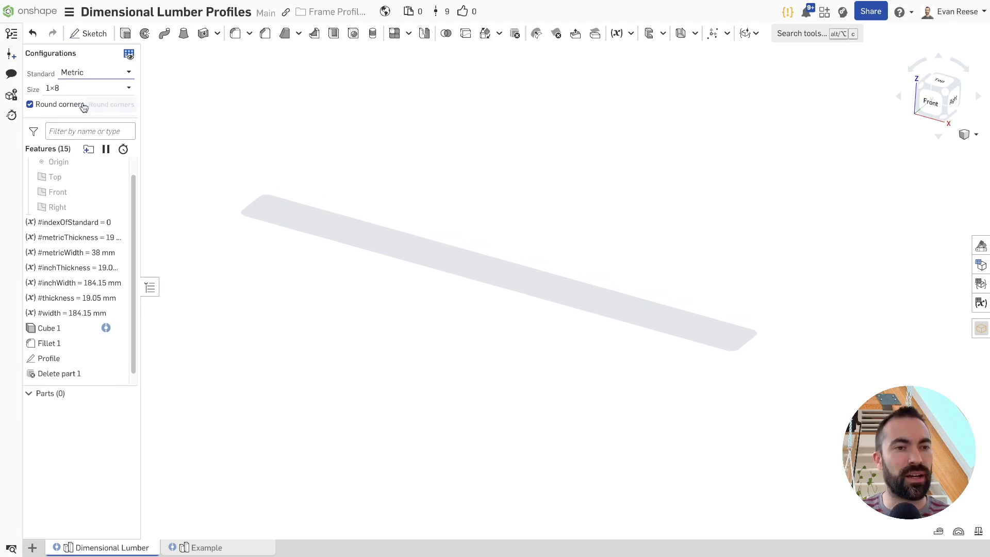
pyautogui.click(84, 77)
pyautogui.click(83, 92)
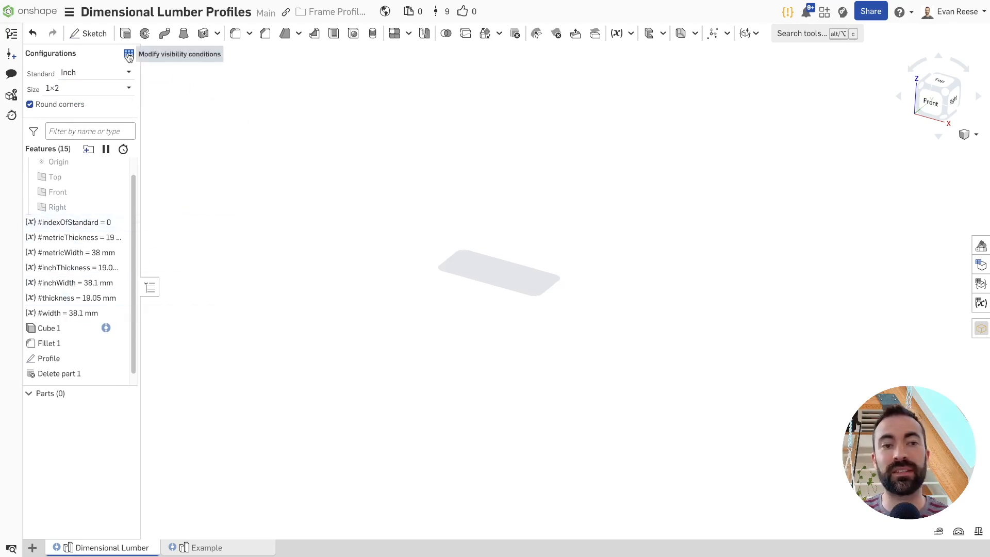
# Open the Example part studio and display its configuration table in a narrower pane
pyautogui.click(213, 547)
pyautogui.moveTo(582, 263); pyautogui.dragTo(500, 223, button='middle')
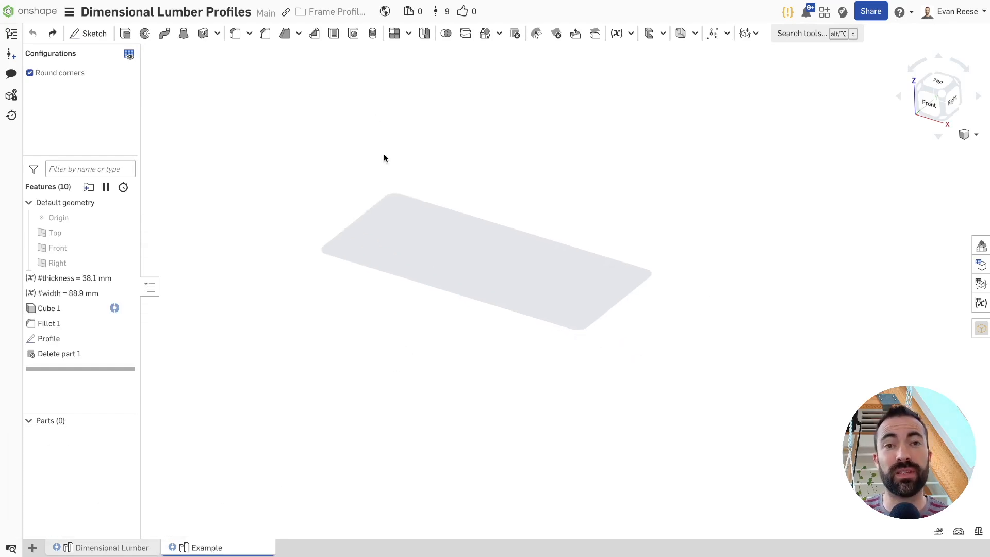
pyautogui.click(981, 264)
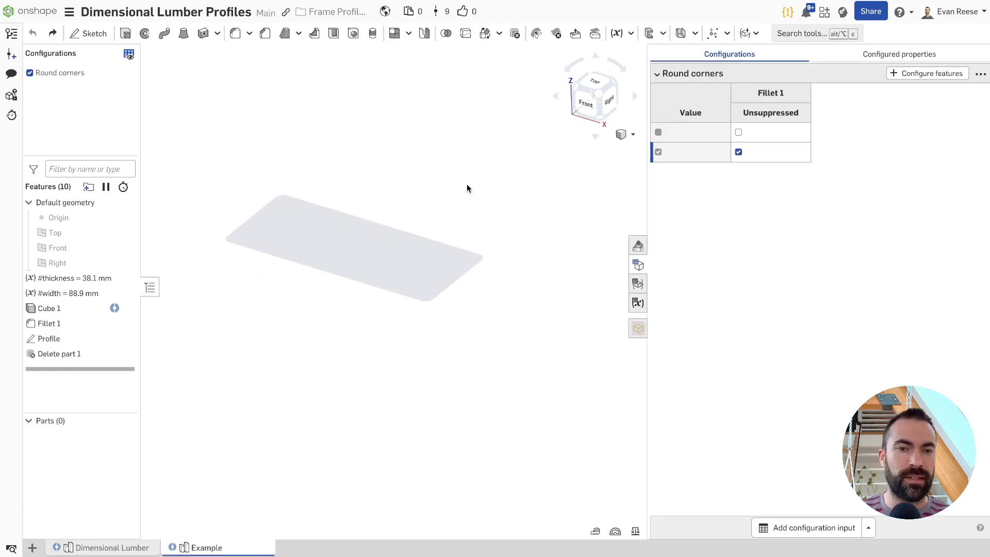
pyautogui.moveTo(647, 199); pyautogui.dragTo(745, 205)
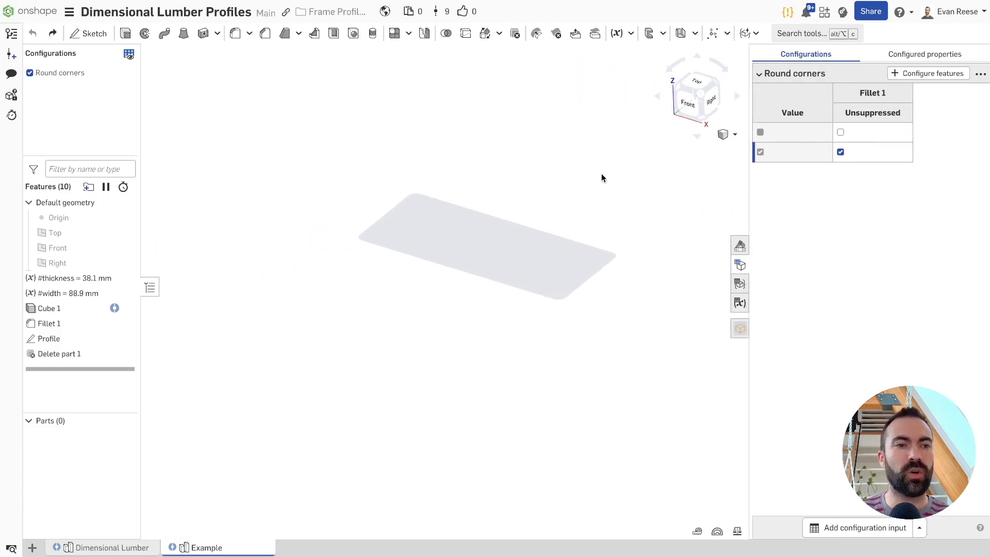
# Add a list configuration input and name it Standard
pyautogui.click(820, 526)
pyautogui.doubleClick(803, 180)
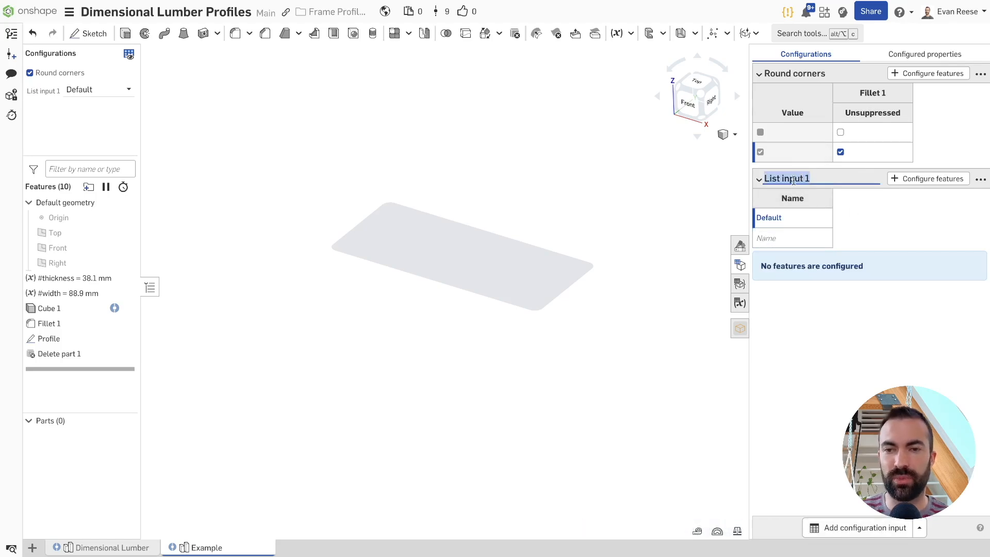
pyautogui.write('Standard')
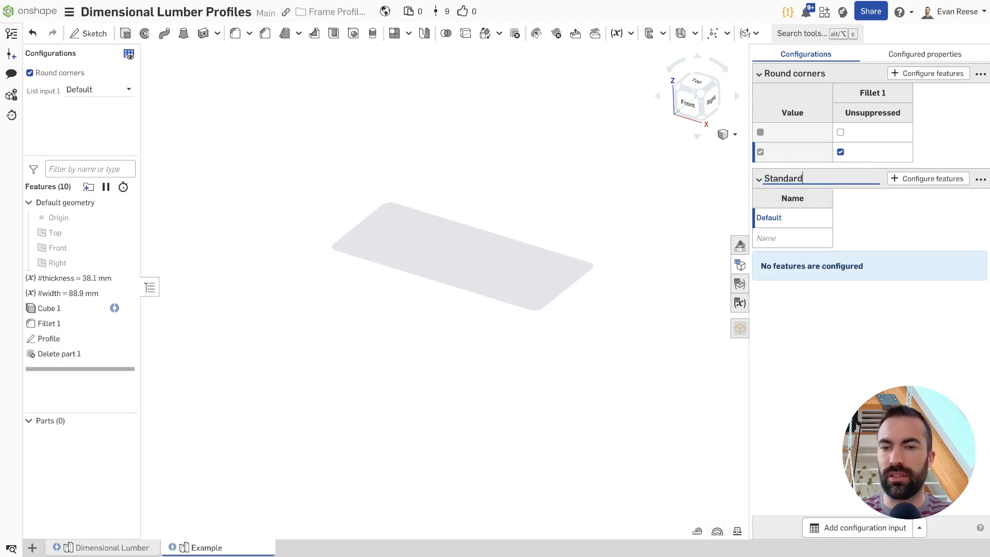
# Rename the Standard input's default option to Inch and add a second option named Metric
pyautogui.doubleClick(784, 217)
pyautogui.press('BackSpace')
pyautogui.press('Return')
pyautogui.write('Metric')
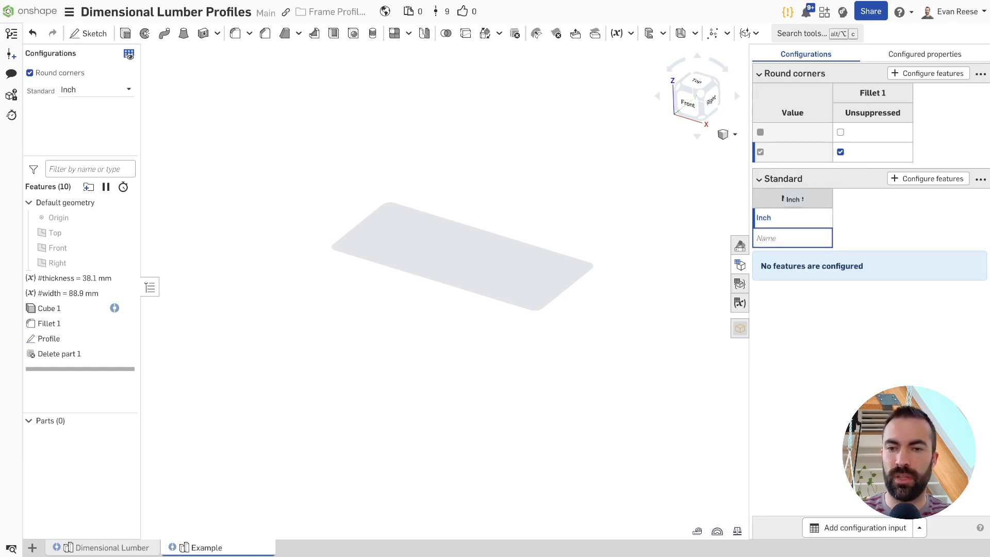
pyautogui.press('Return')
# Test the new Standard input by selecting Metric and switching back to Inch
pyautogui.click(121, 89)
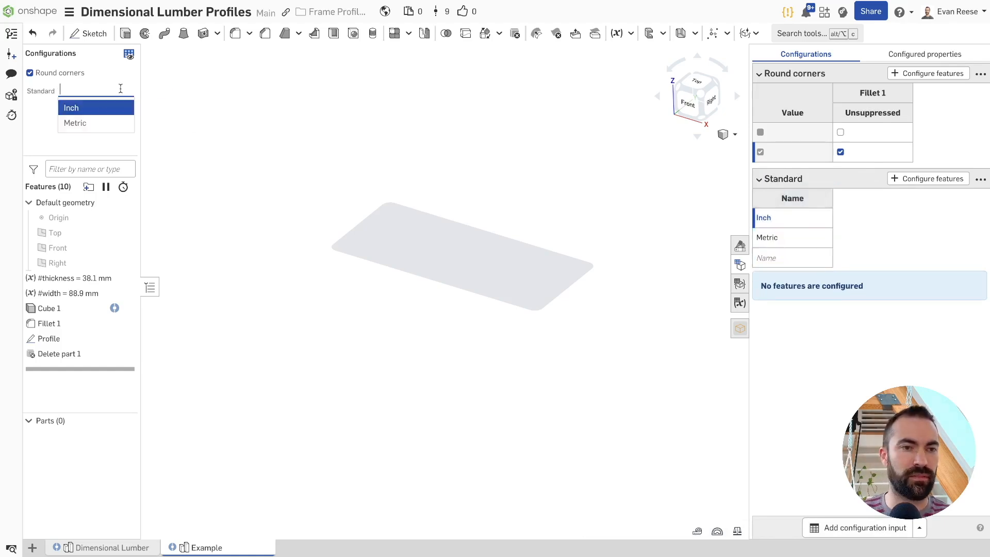
pyautogui.click(100, 123)
pyautogui.click(101, 90)
pyautogui.click(104, 107)
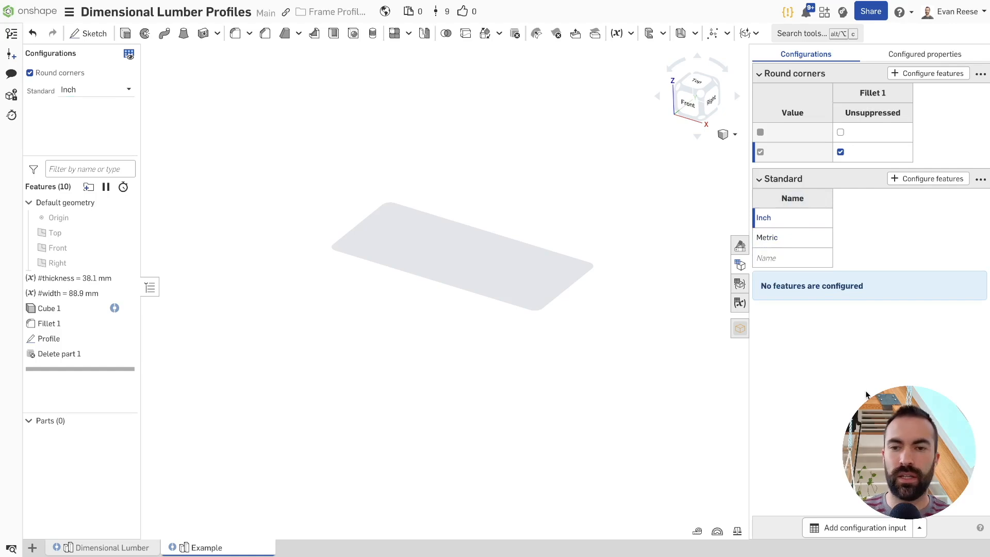
# Add another list configuration input and name it inch size
pyautogui.click(859, 528)
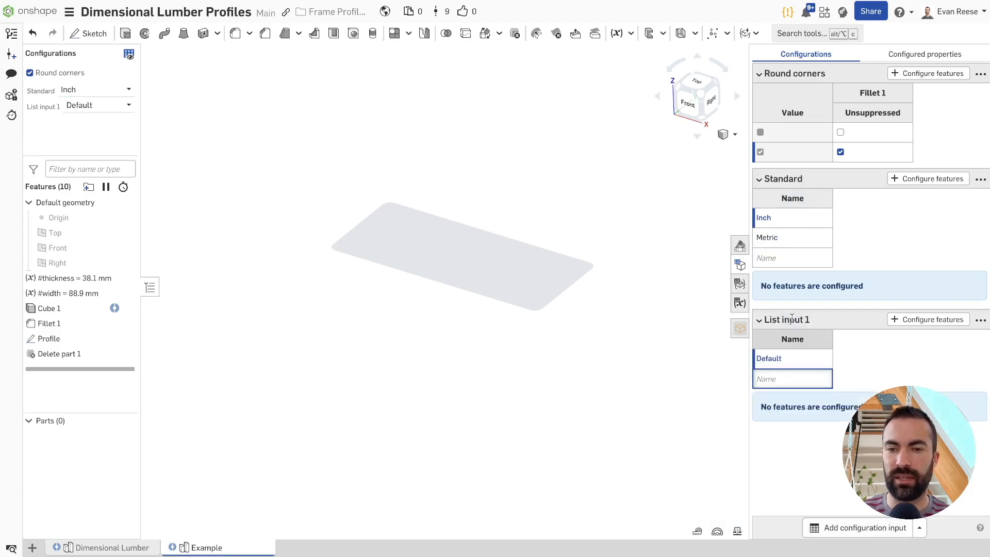
pyautogui.click(791, 319)
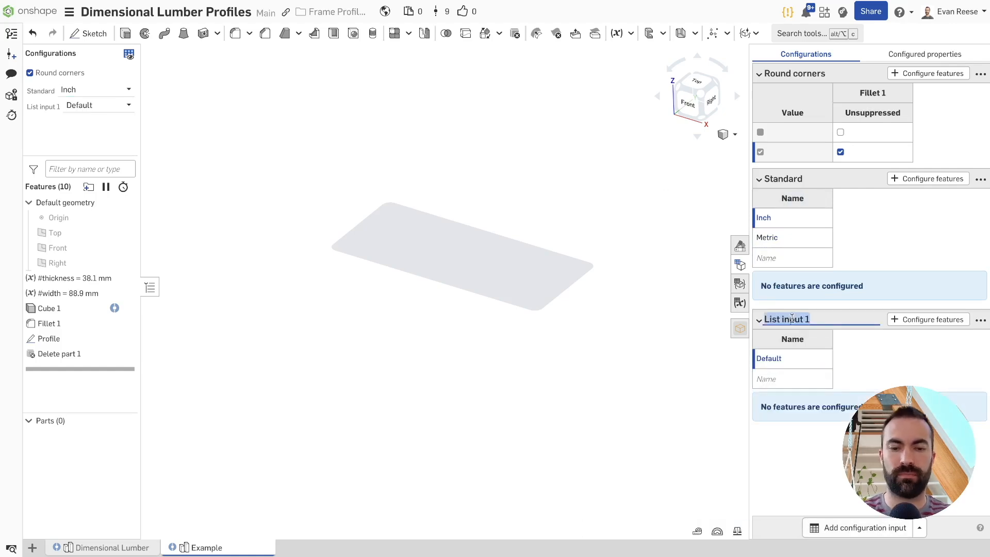
pyautogui.write('inch')
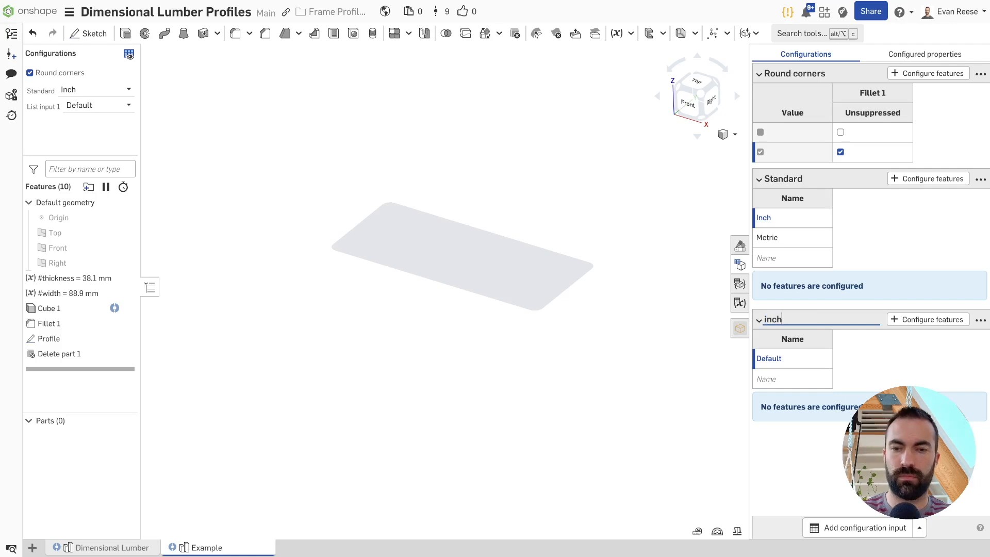
pyautogui.write(' size')
pyautogui.press('Return')
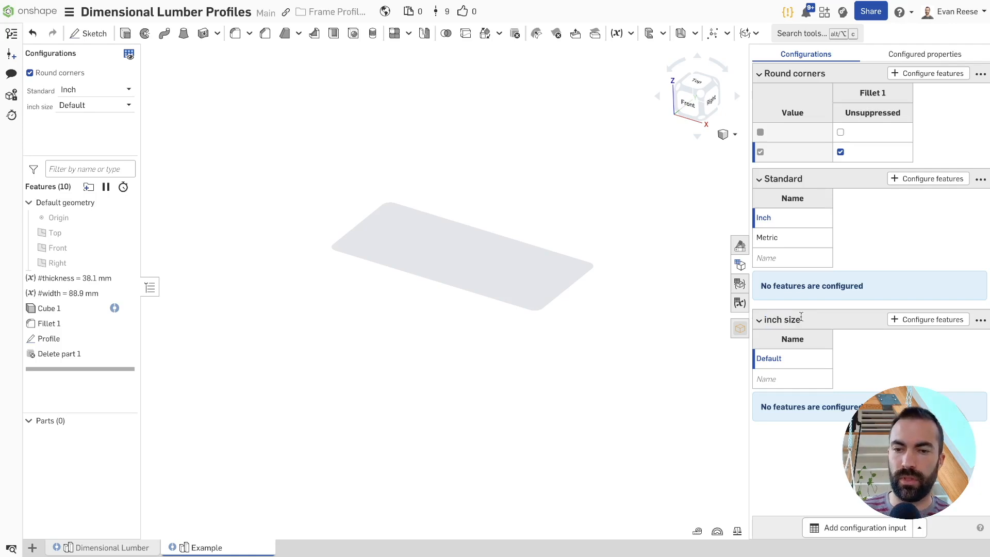
pyautogui.click(98, 107)
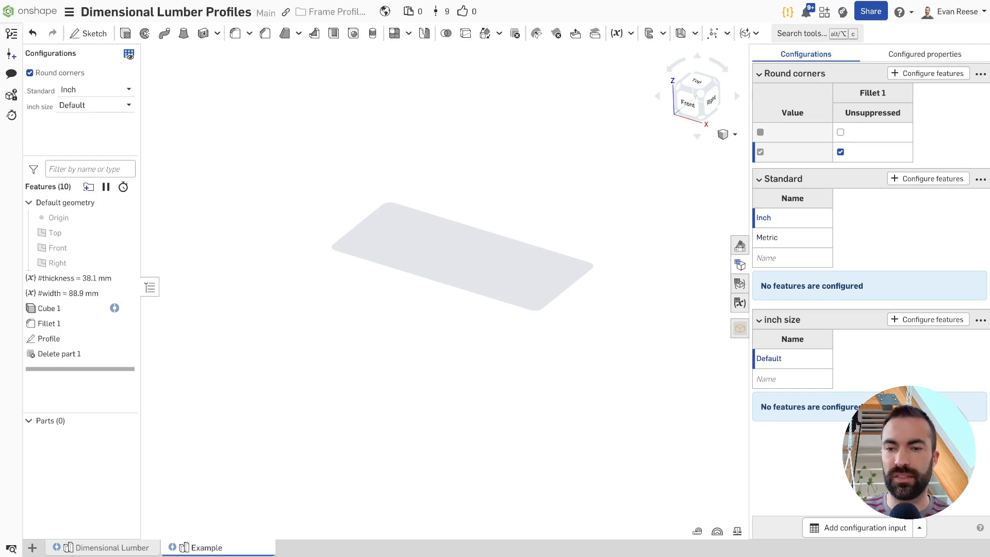
# Add a third list configuration input and name it metric size
pyautogui.click(856, 527)
pyautogui.click(794, 442)
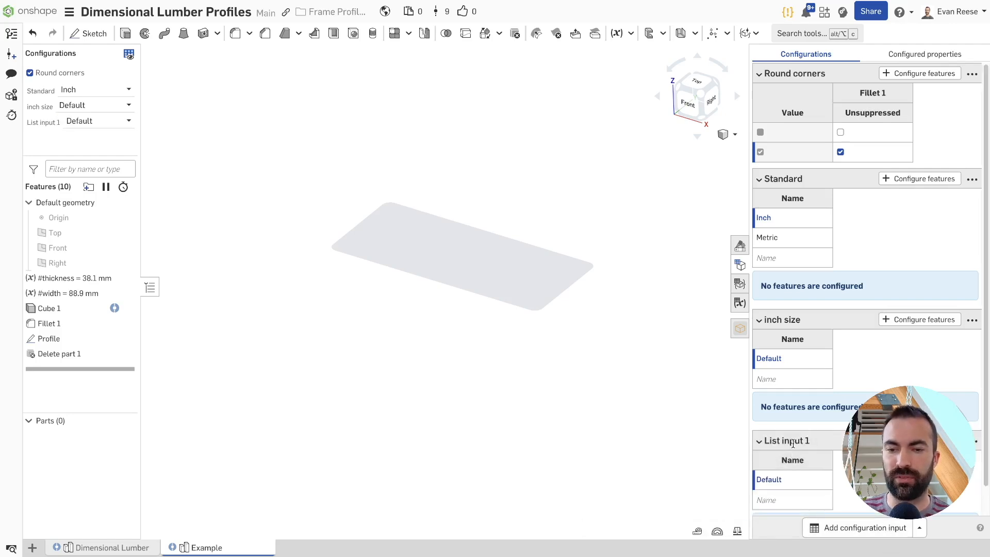
pyautogui.write('metric')
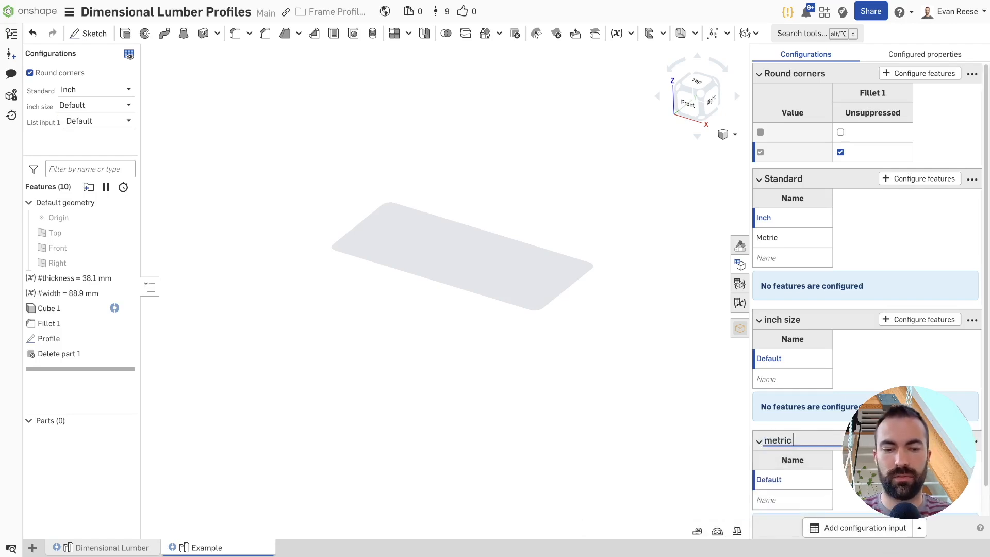
pyautogui.write(' size')
pyautogui.press('Return')
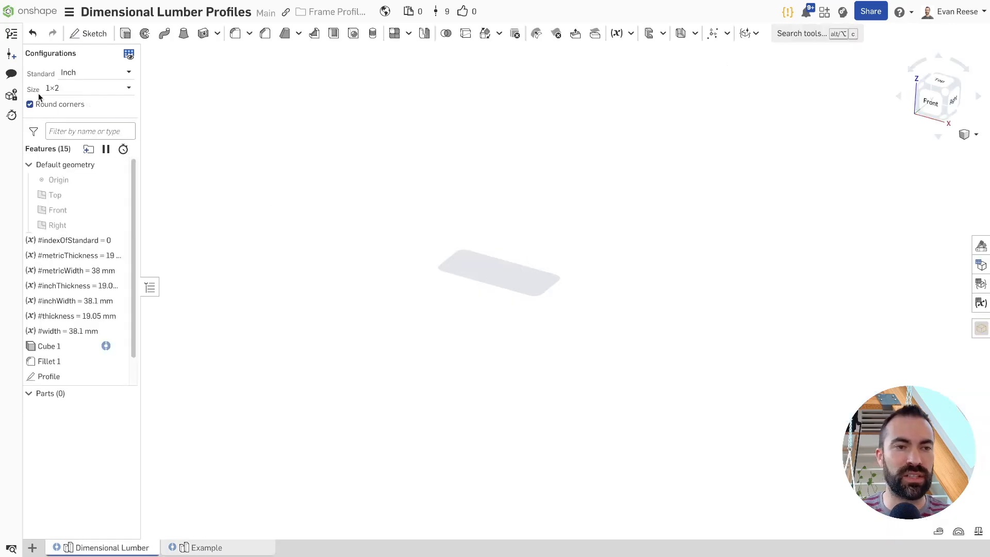
# Check in the Dimensional Lumber part studio how Size follows the Inch and Metric standards, and return to Example
pyautogui.click(72, 89)
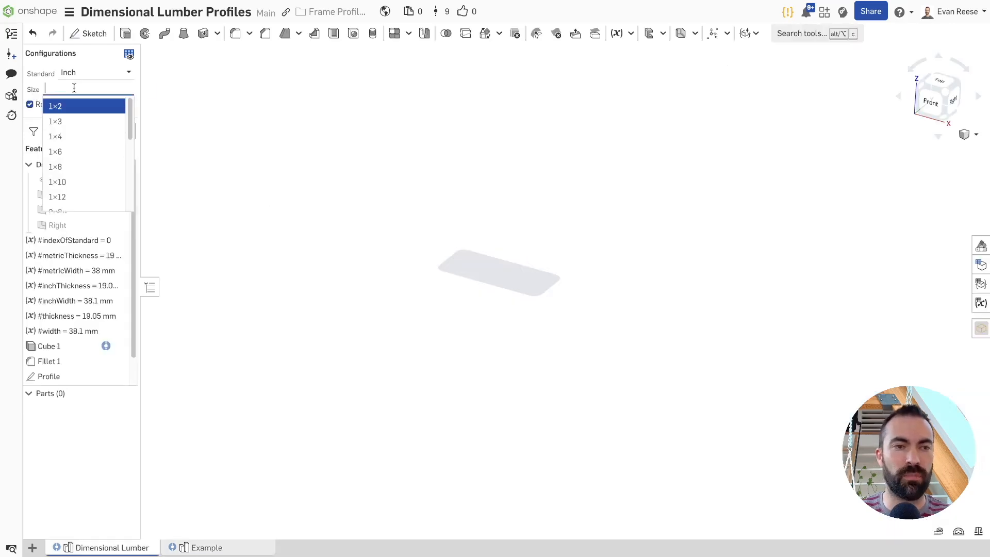
pyautogui.click(106, 75)
pyautogui.click(83, 107)
pyautogui.click(98, 74)
pyautogui.click(91, 92)
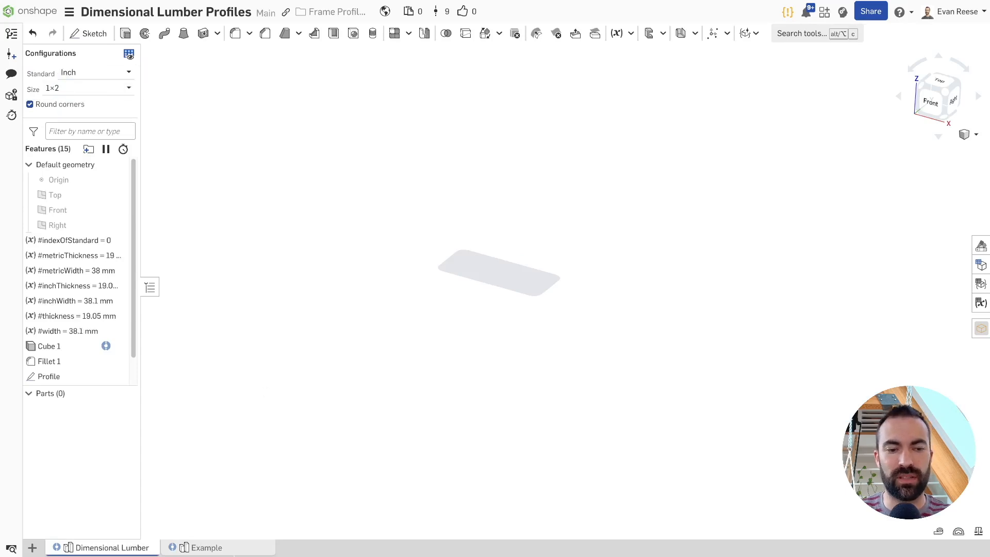
pyautogui.click(237, 548)
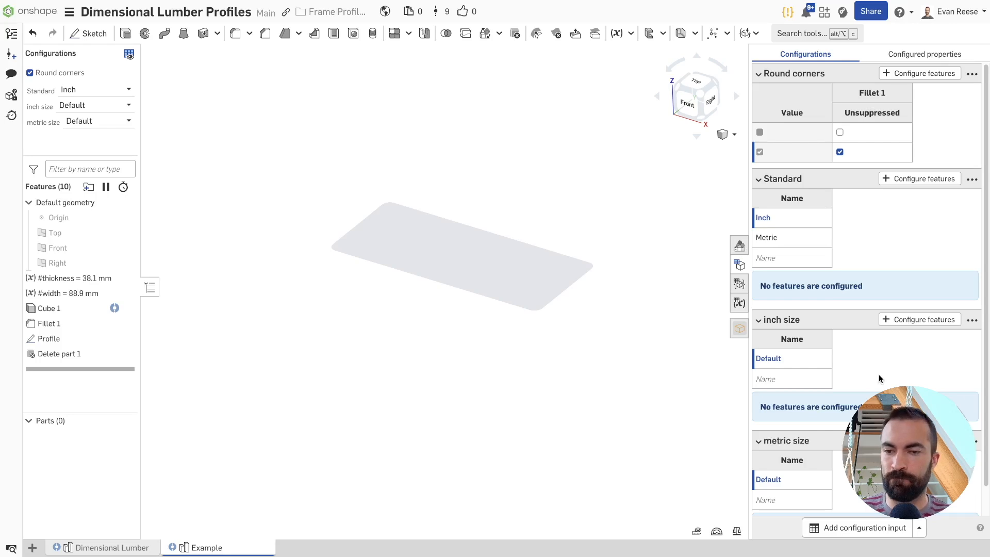
pyautogui.moveTo(73, 369)
pyautogui.mouseDown()
pyautogui.moveTo(66, 323)
pyautogui.moveTo(67, 393)
pyautogui.moveTo(74, 374)
pyautogui.mouseUp()
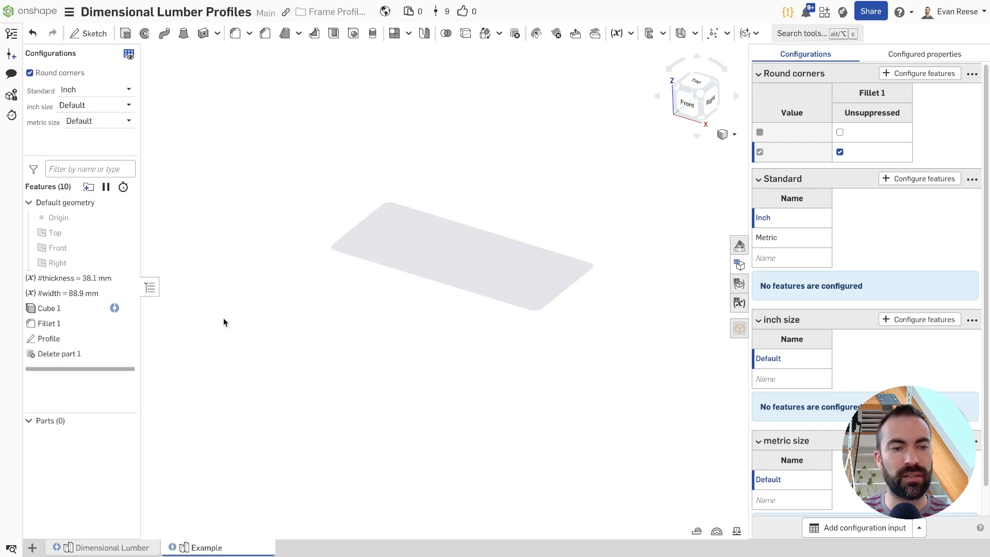
pyautogui.doubleClick(87, 279)
pyautogui.click(598, 159)
pyautogui.click(551, 126)
pyautogui.scroll(10, 550, 126)
pyautogui.scroll(-16, 551, 126)
pyautogui.scroll(-5, 550, 126)
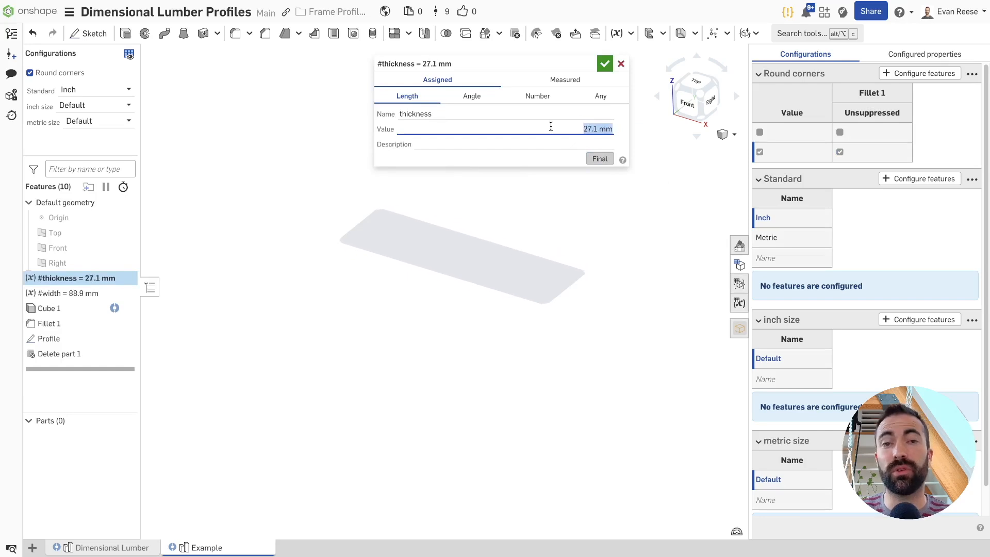
pyautogui.click(621, 63)
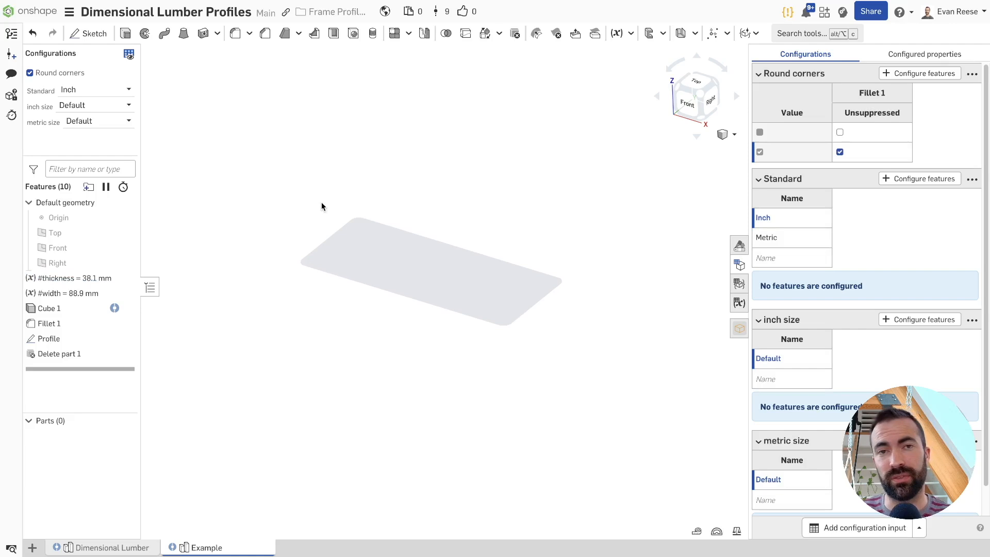
# Check the choices offered by the inch size and Standard inputs, keeping Standard on Inch
pyautogui.click(95, 105)
pyautogui.click(309, 126)
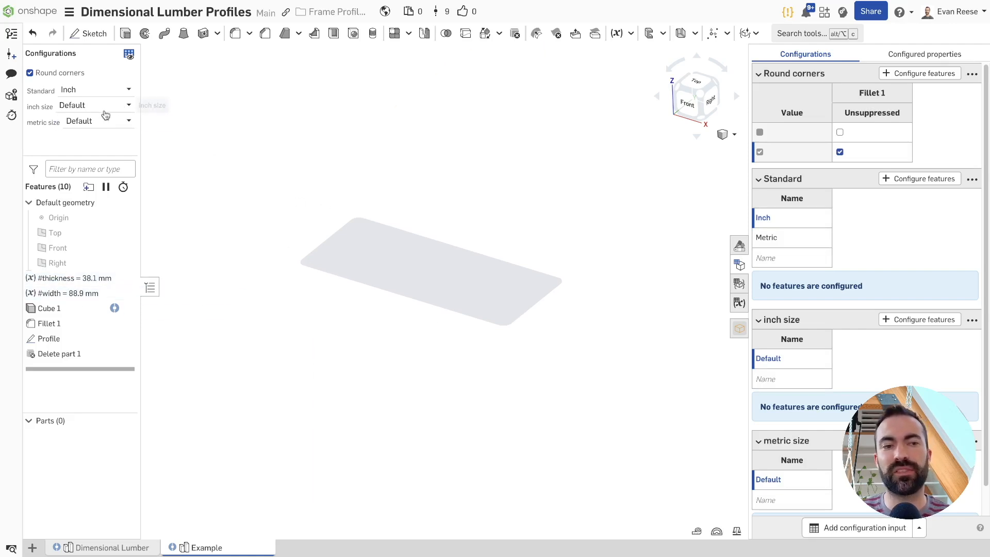
pyautogui.click(82, 90)
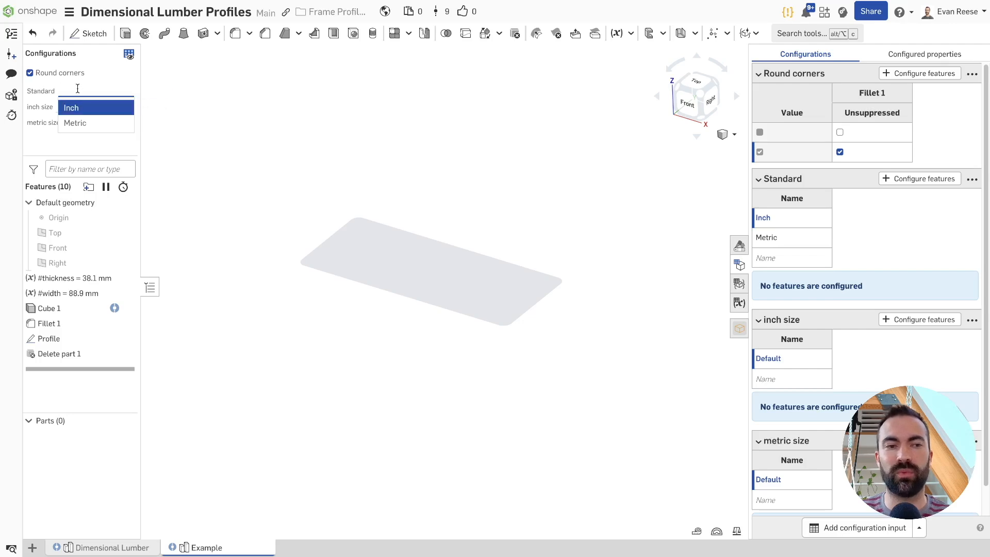
pyautogui.click(80, 107)
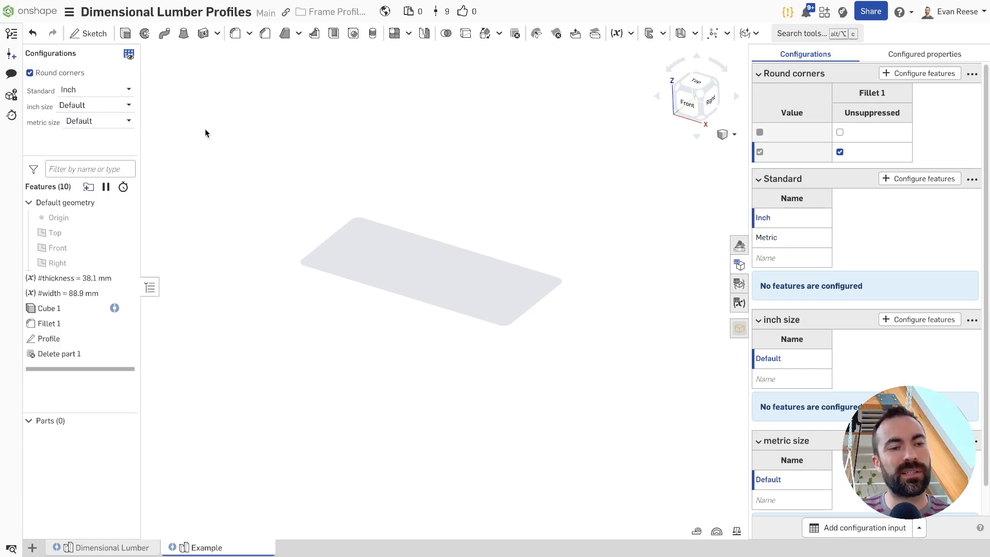
# Copy the inch Size table from the configurations of the Dimensional Lumber part studio and return to Example
pyautogui.moveTo(747, 201); pyautogui.dragTo(660, 201)
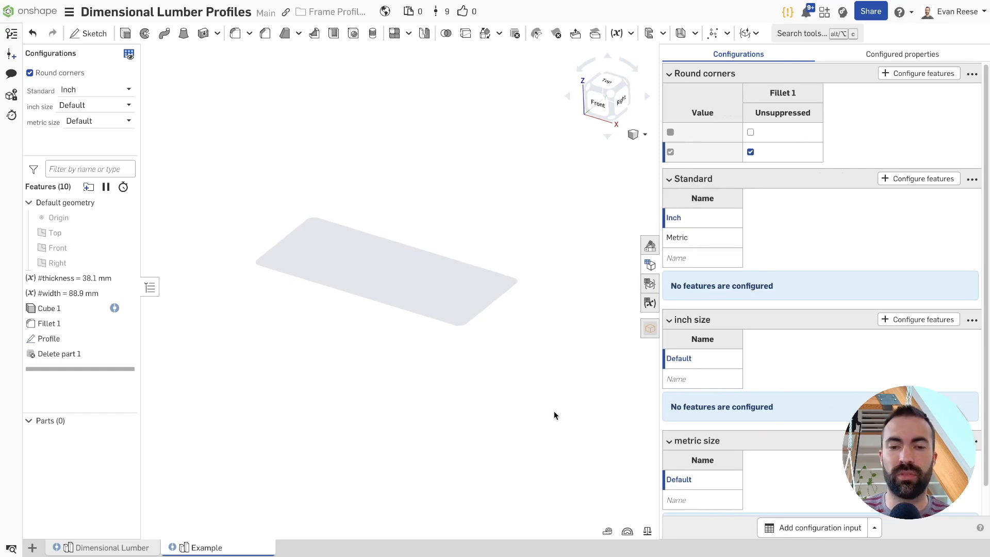
pyautogui.click(121, 546)
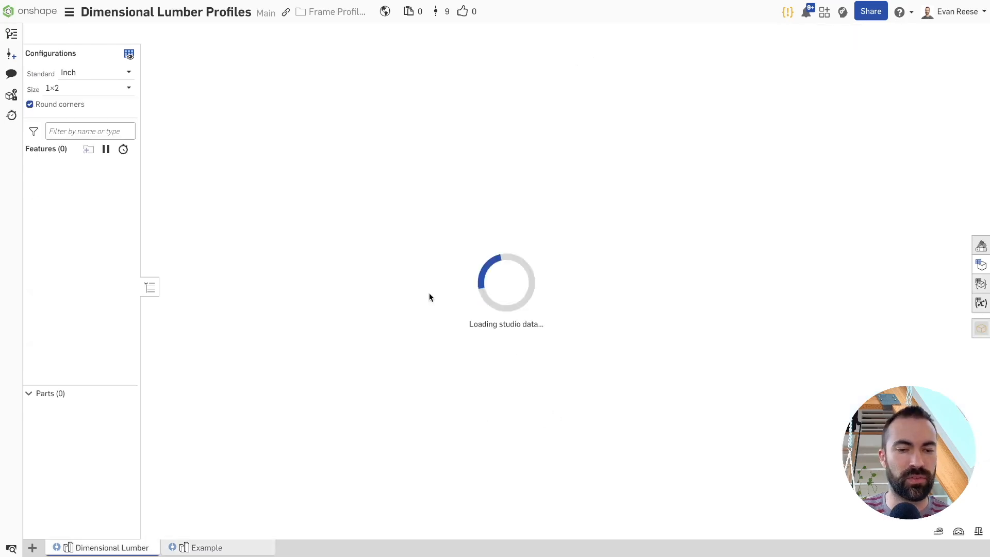
pyautogui.click(981, 265)
pyautogui.click(649, 199)
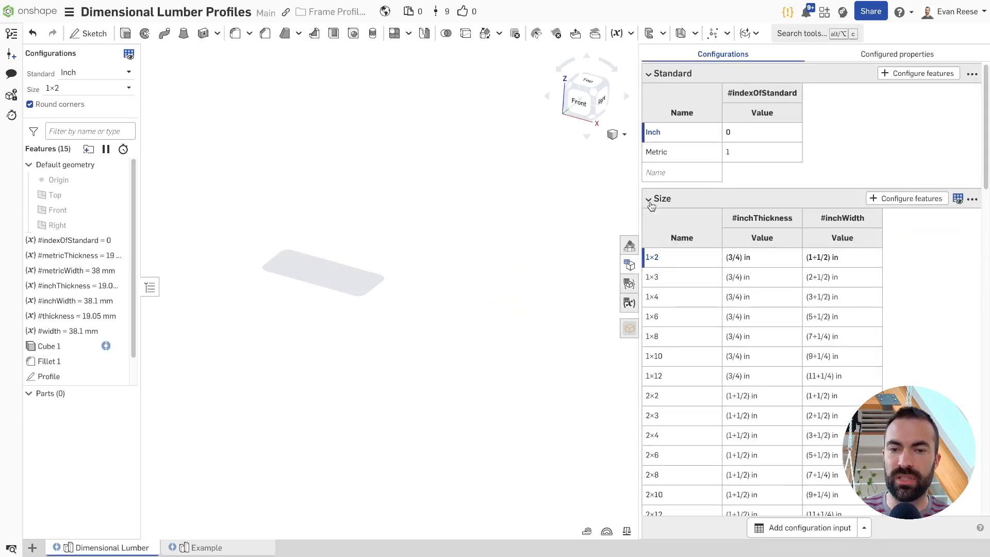
pyautogui.click(972, 200)
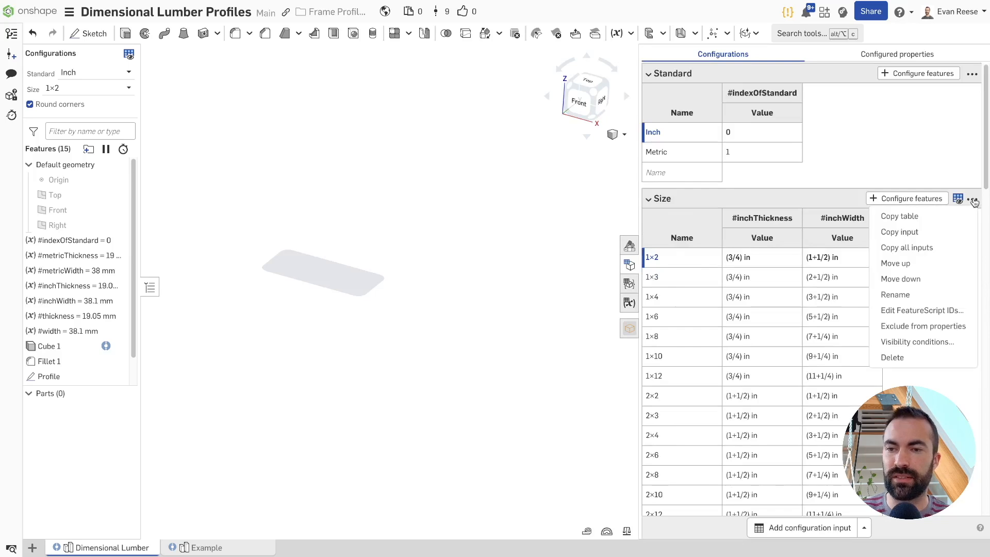
pyautogui.click(912, 219)
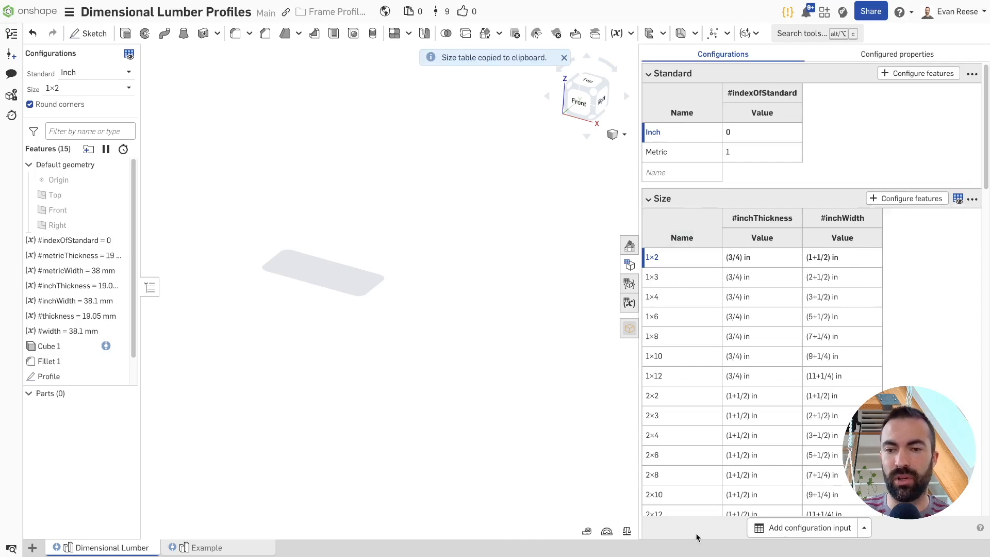
pyautogui.click(190, 546)
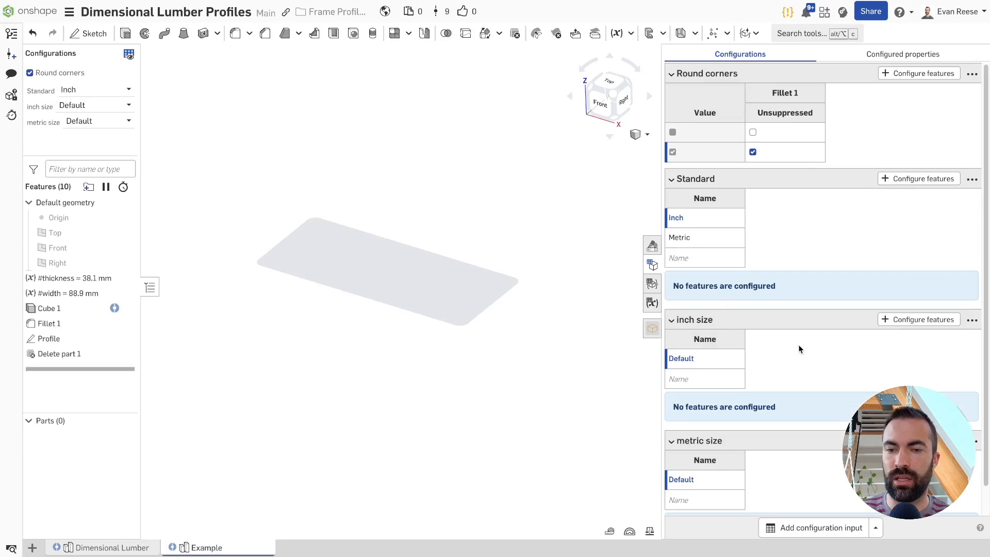
# Try to paste the copied Size table into the inch size list from its Default row, and undo the paste
pyautogui.click(709, 363)
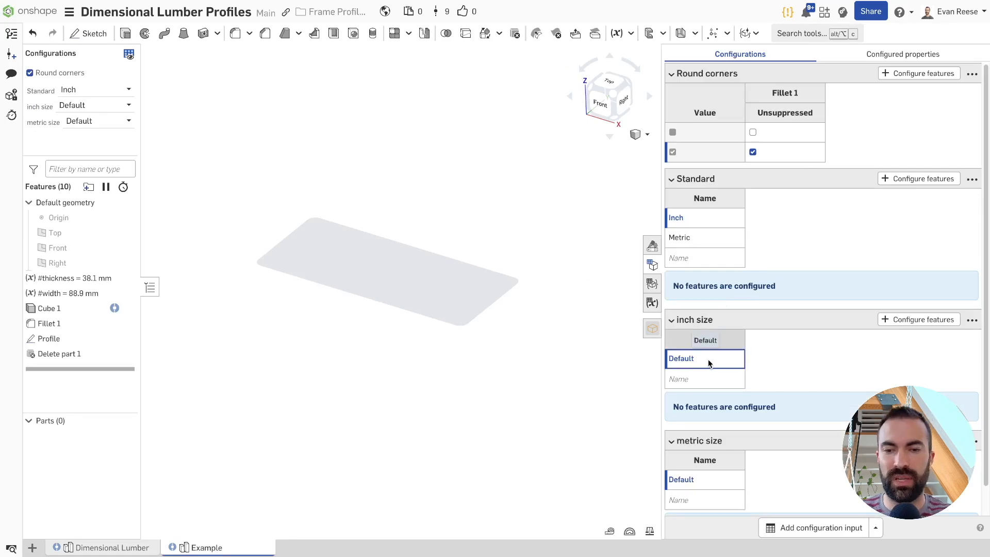
pyautogui.hotkey('ctrl', 'v')
pyautogui.scroll(-4, 747, 360)
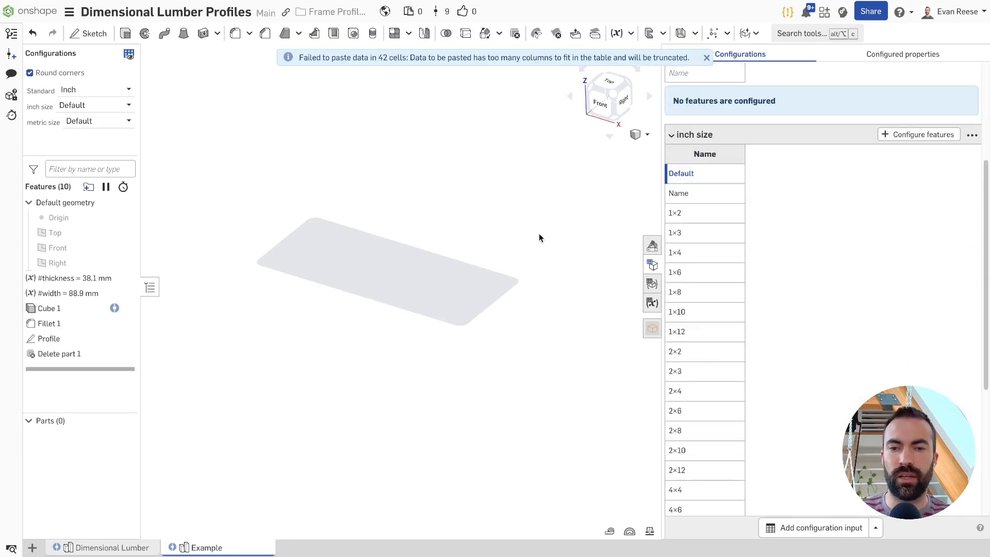
pyautogui.hotkey('ctrl', 'z')
# Roll the feature list back above the thickness variable and add two length variables named inchThickness and inchWidth
pyautogui.moveTo(72, 369); pyautogui.dragTo(72, 278)
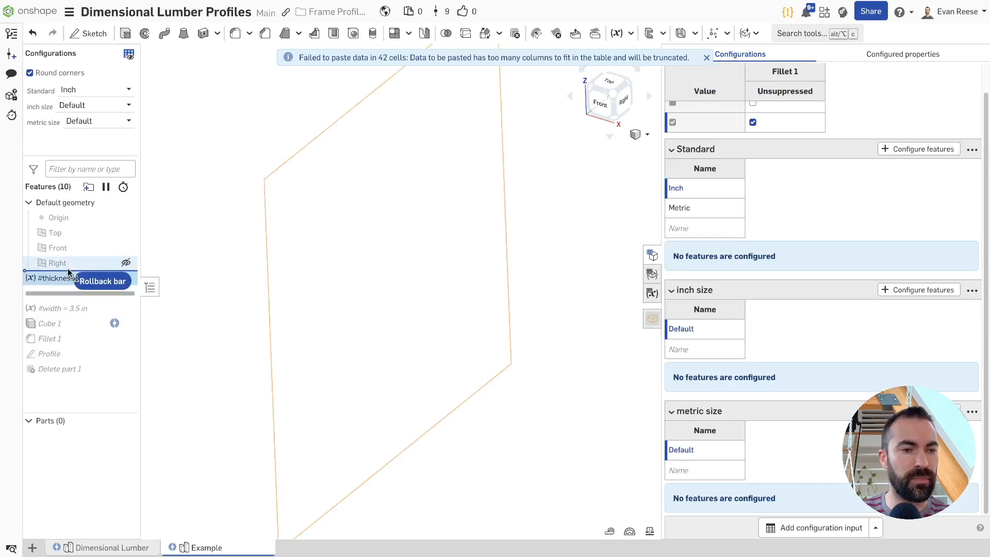
pyautogui.click(616, 33)
pyautogui.click(707, 58)
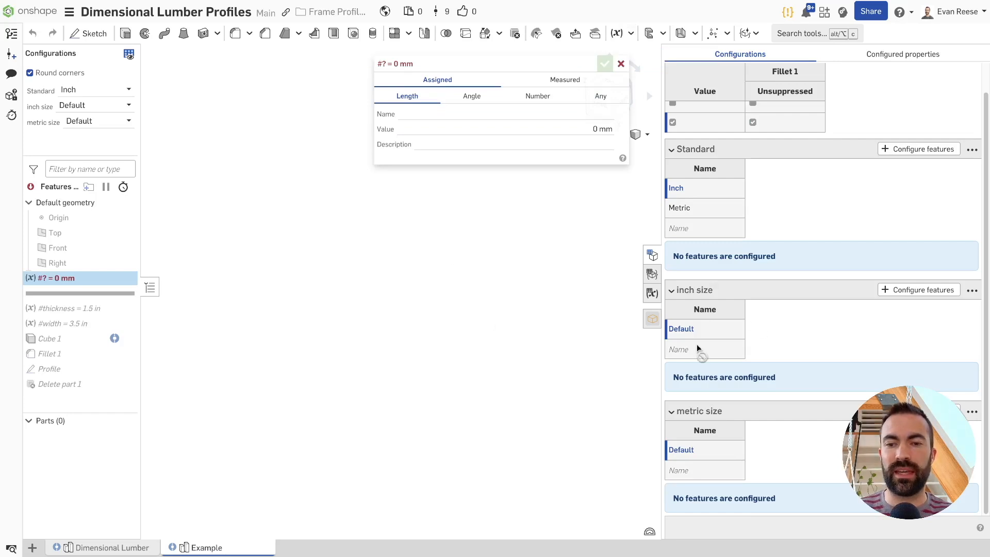
pyautogui.click(410, 113)
pyautogui.write('inchThickness')
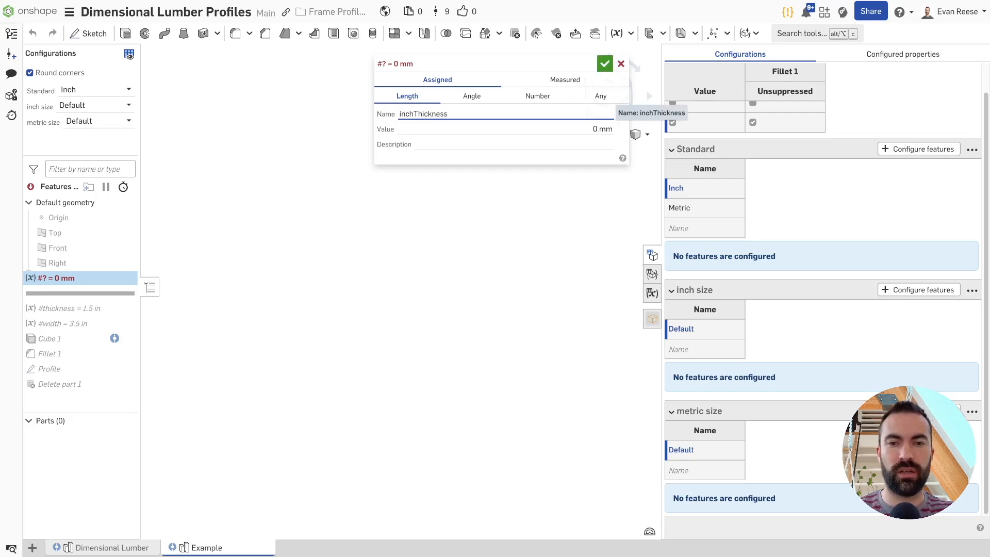
pyautogui.press('Return')
pyautogui.press('Return')
pyautogui.press('Return')
pyautogui.write('inchWidth')
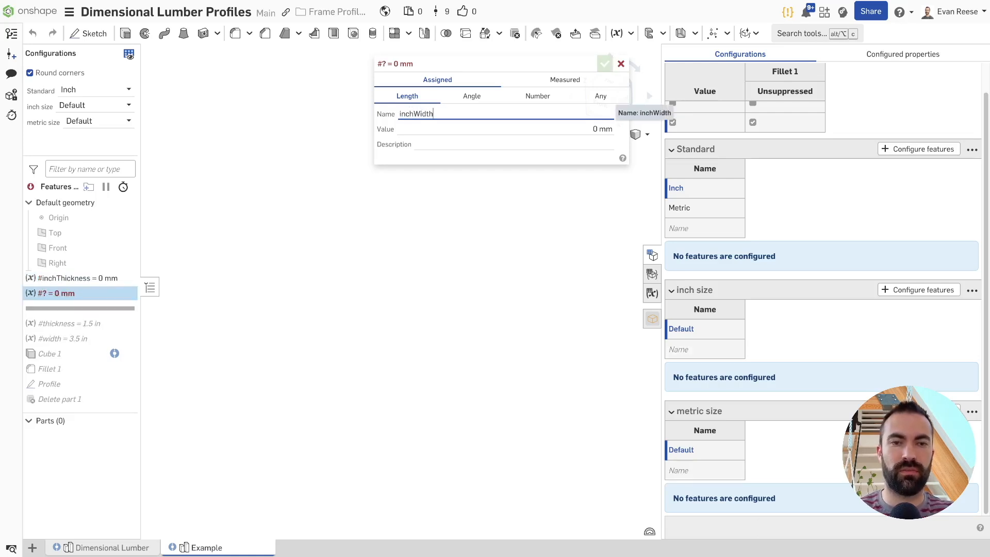
pyautogui.press('Return')
# Add two more length variables named metricThickness and metricWidth
pyautogui.press('Return')
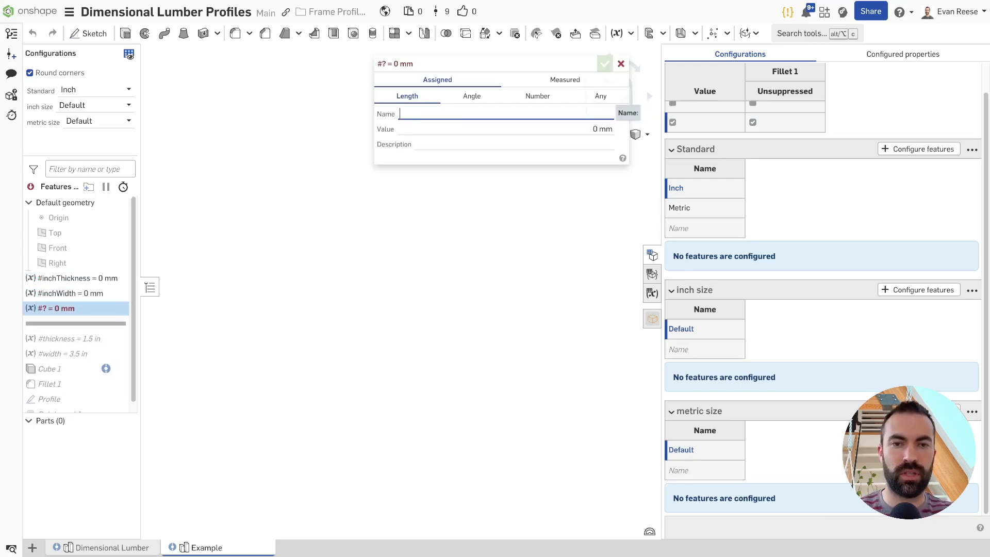
pyautogui.write('metricThickness')
pyautogui.press('Return')
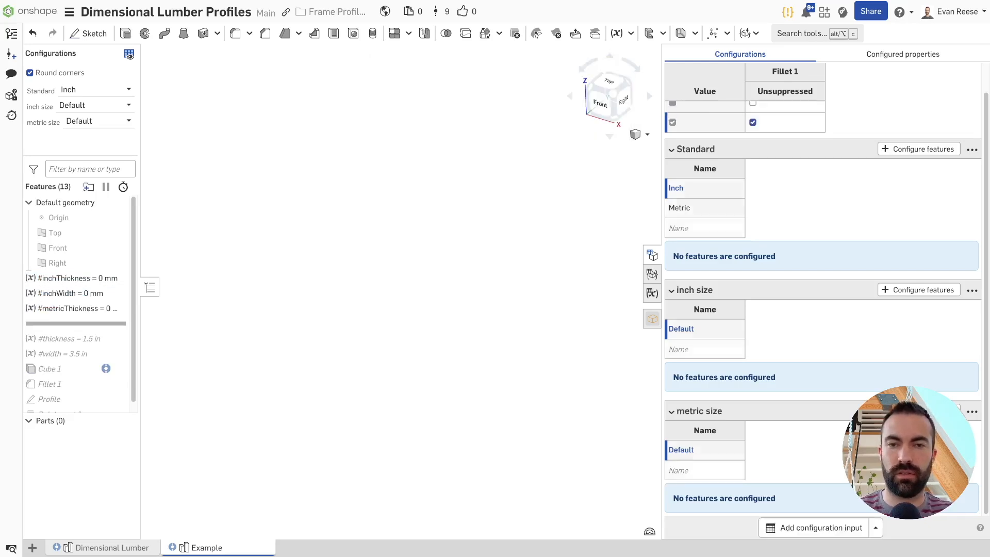
pyautogui.press('Return')
pyautogui.write('metricWidth')
pyautogui.press('Return')
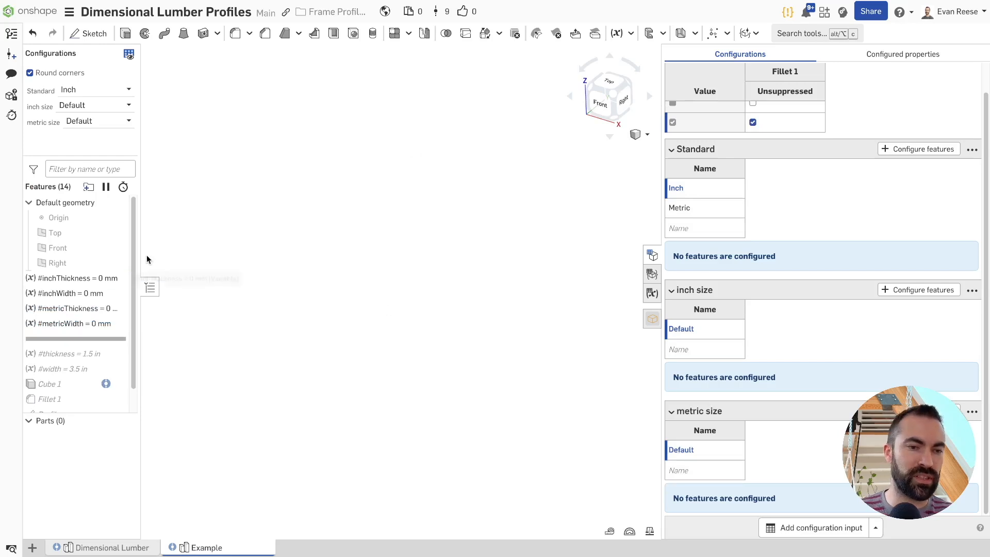
# Configure the values of the inchThickness and inchWidth variables with the inch size input
pyautogui.moveTo(142, 258); pyautogui.dragTo(153, 256)
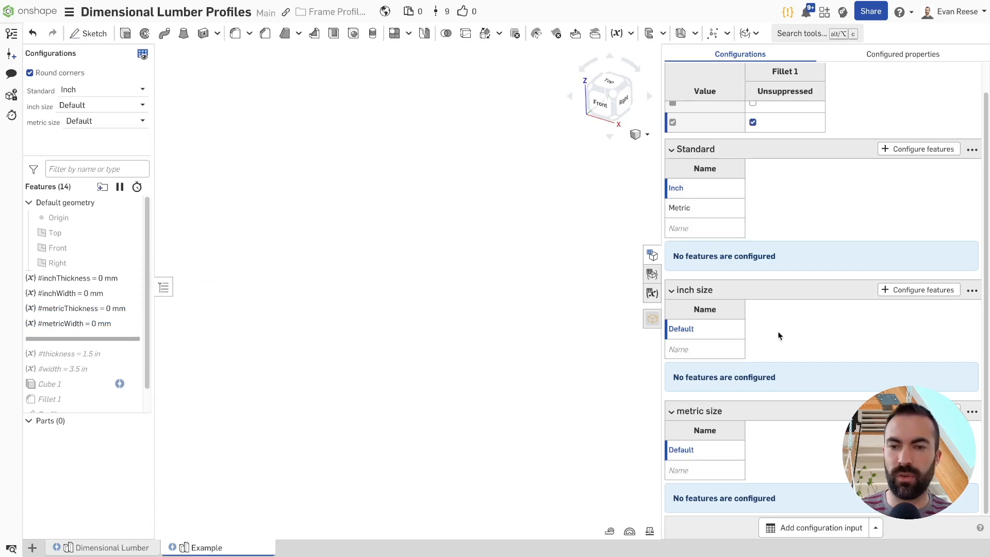
pyautogui.click(919, 289)
pyautogui.click(77, 278)
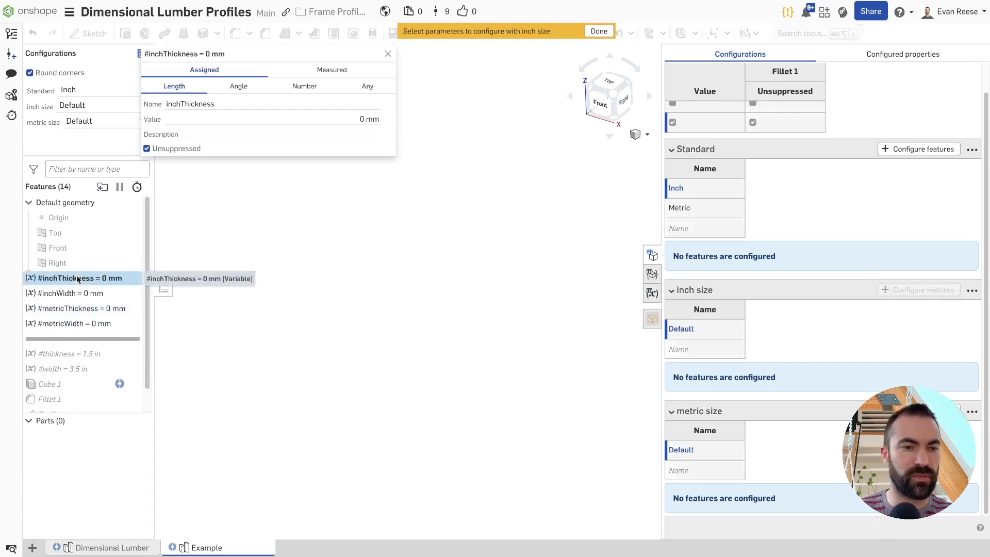
pyautogui.click(329, 119)
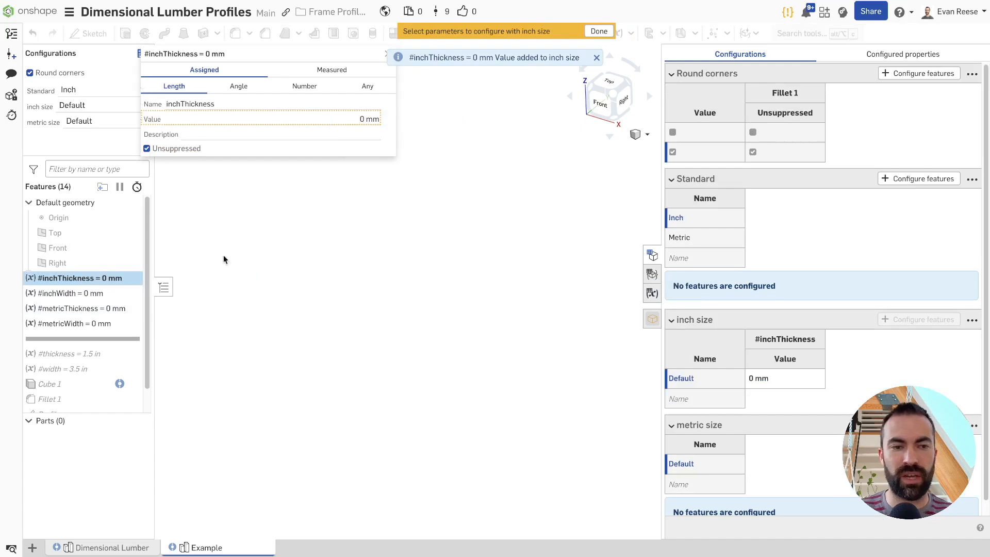
pyautogui.click(73, 293)
pyautogui.click(336, 119)
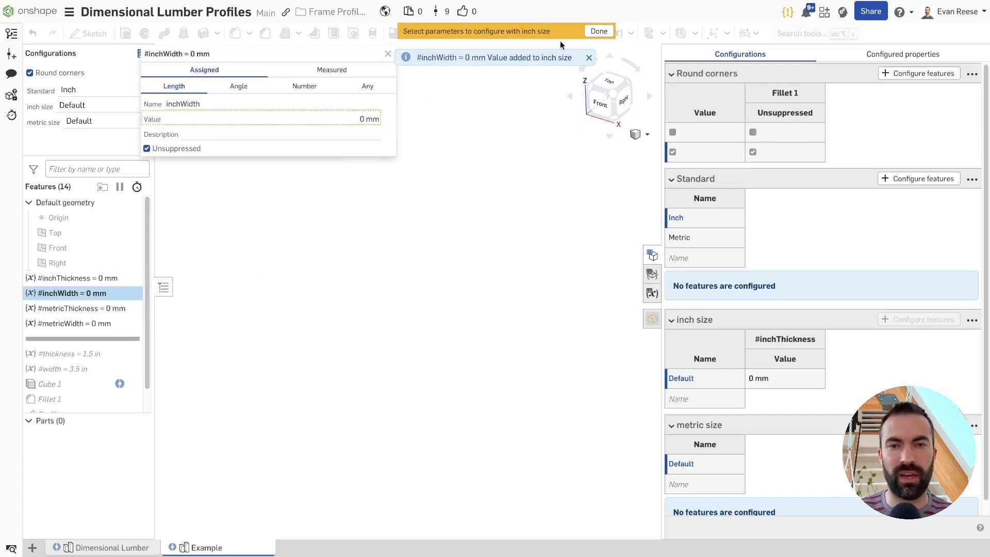
pyautogui.click(599, 31)
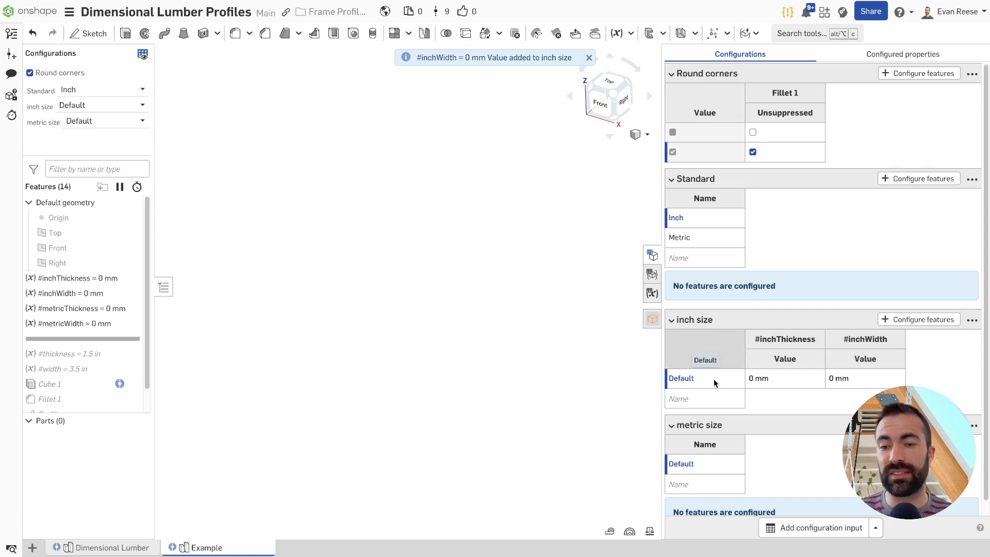
# Paste the copied Size table into the inch size table, starting at the Default row's name
pyautogui.scroll(-1, 939, 370)
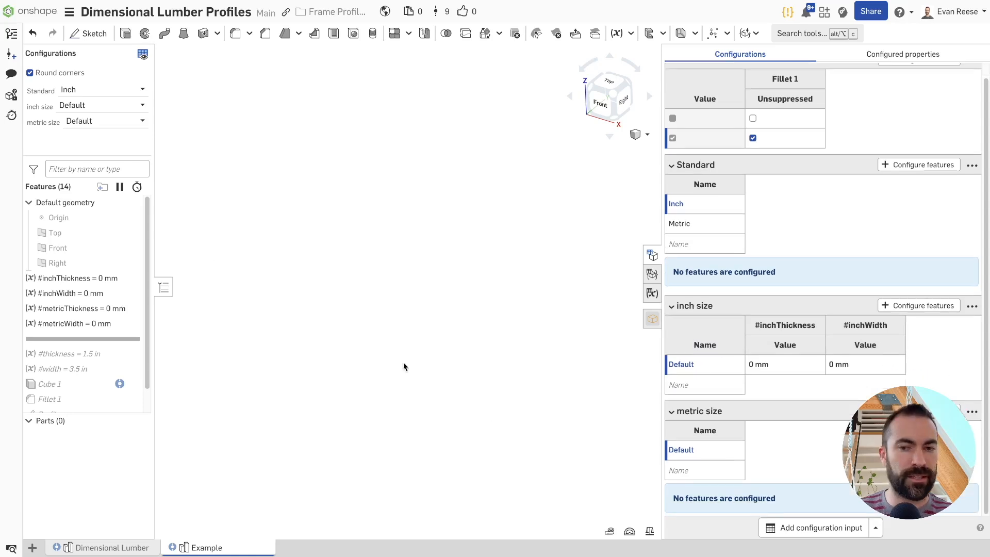
pyautogui.click(703, 369)
pyautogui.hotkey('ctrl', 'v')
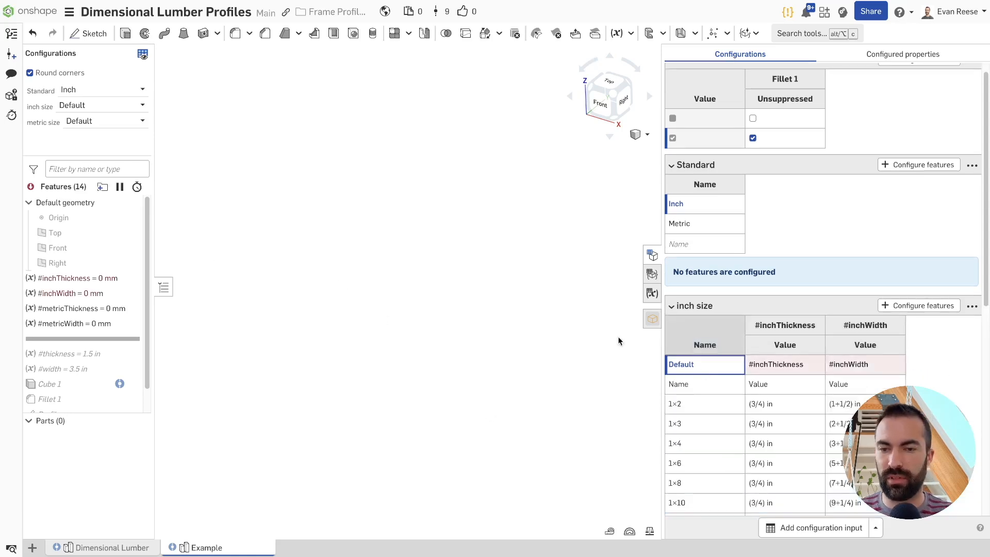
pyautogui.scroll(-3, 747, 407)
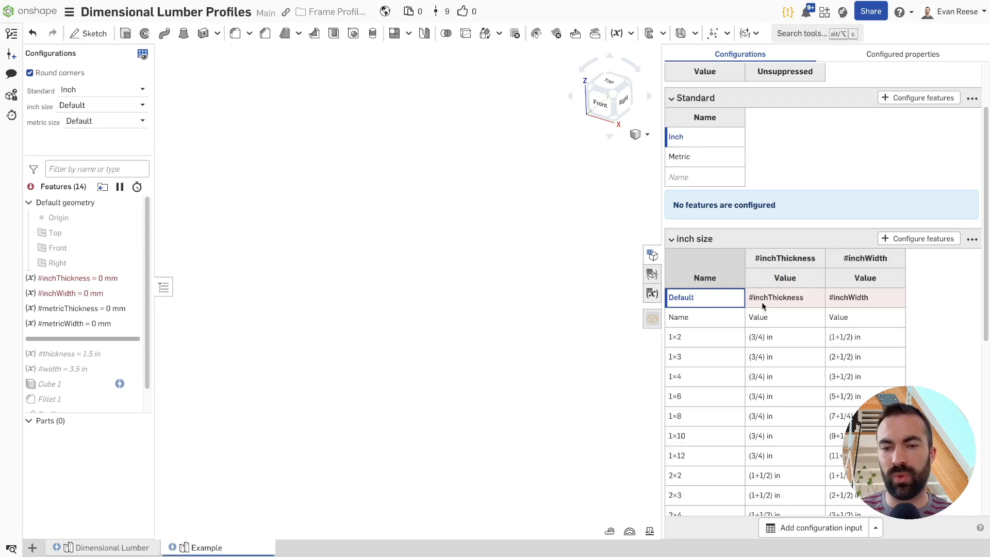
# Switch the active inch size configuration from the Default row to 1×2
pyautogui.rightClick(681, 304)
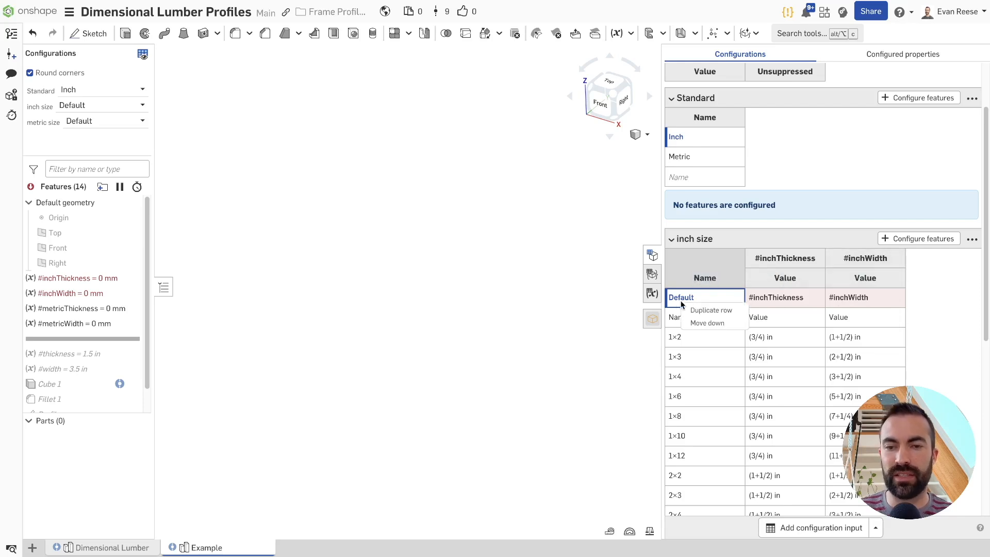
pyautogui.click(680, 305)
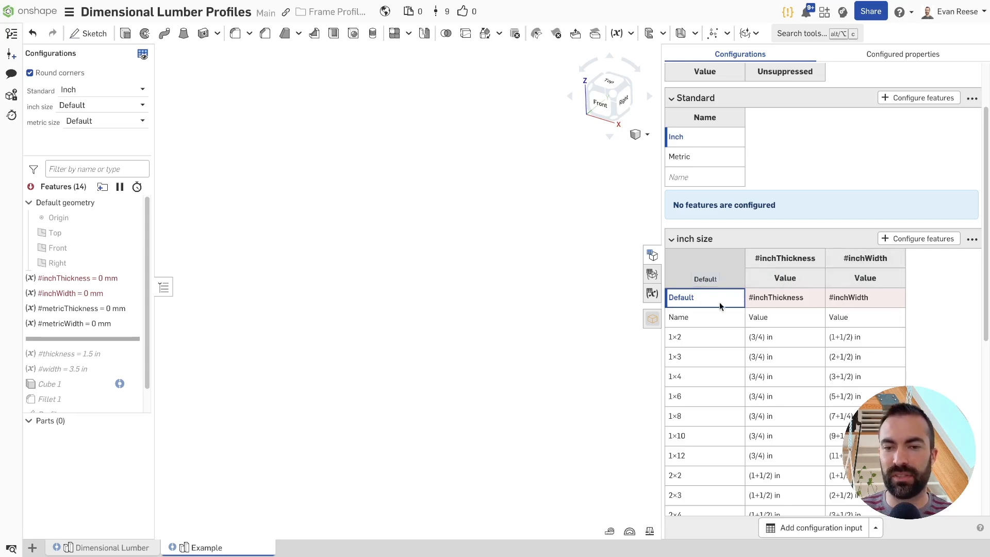
pyautogui.rightClick(700, 338)
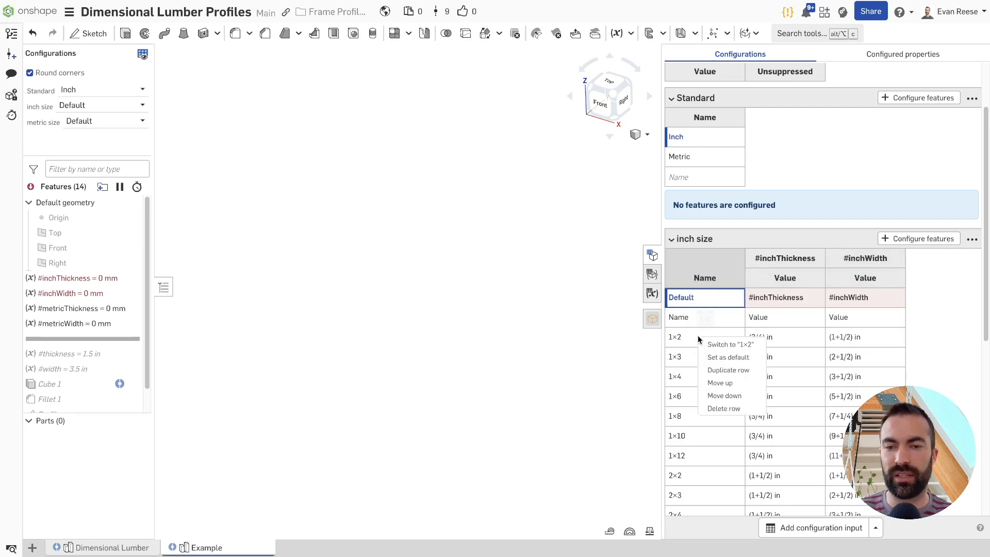
pyautogui.click(717, 345)
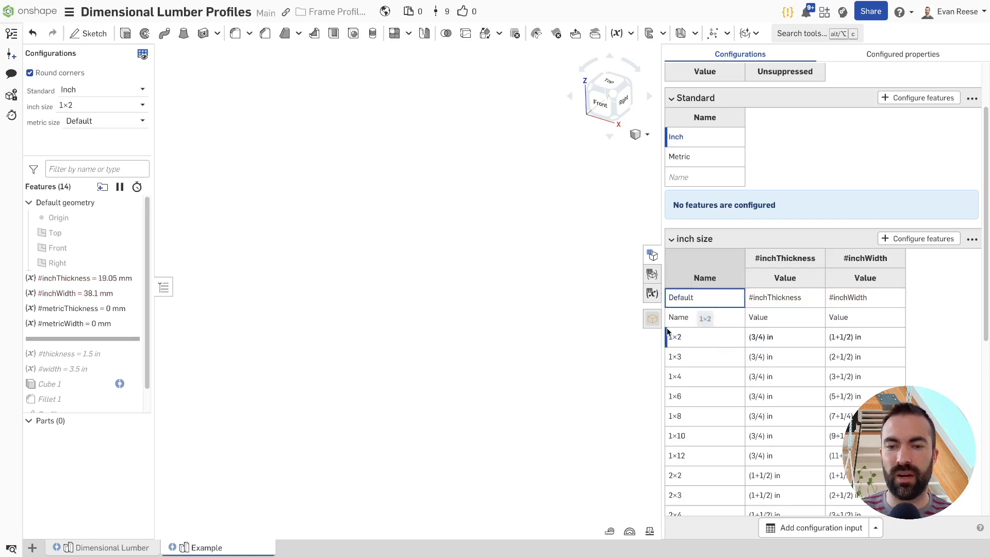
# Delete the Default and Name rows from the inch size table and collapse that table
pyautogui.rightClick(696, 302)
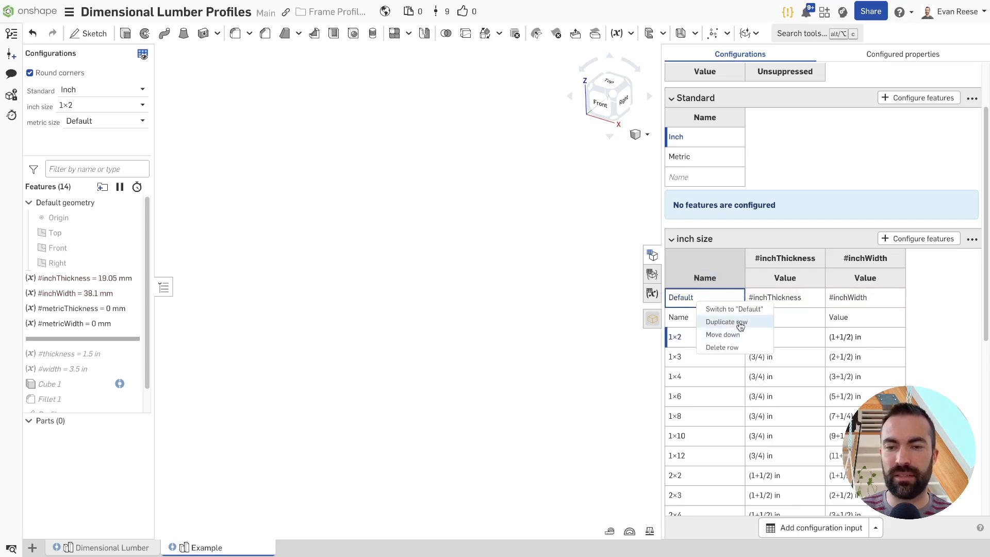
pyautogui.click(721, 347)
pyautogui.rightClick(693, 301)
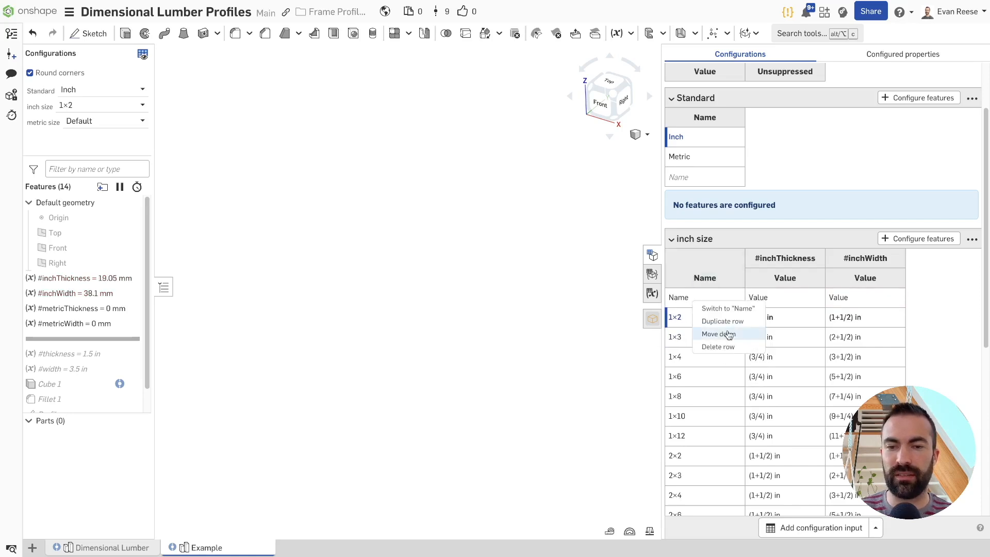
pyautogui.click(722, 348)
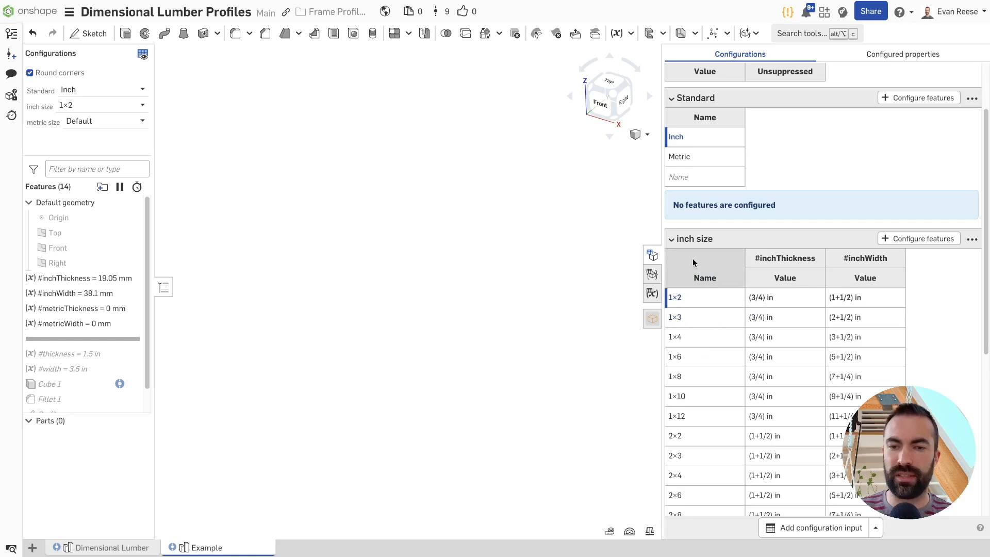
pyautogui.click(672, 239)
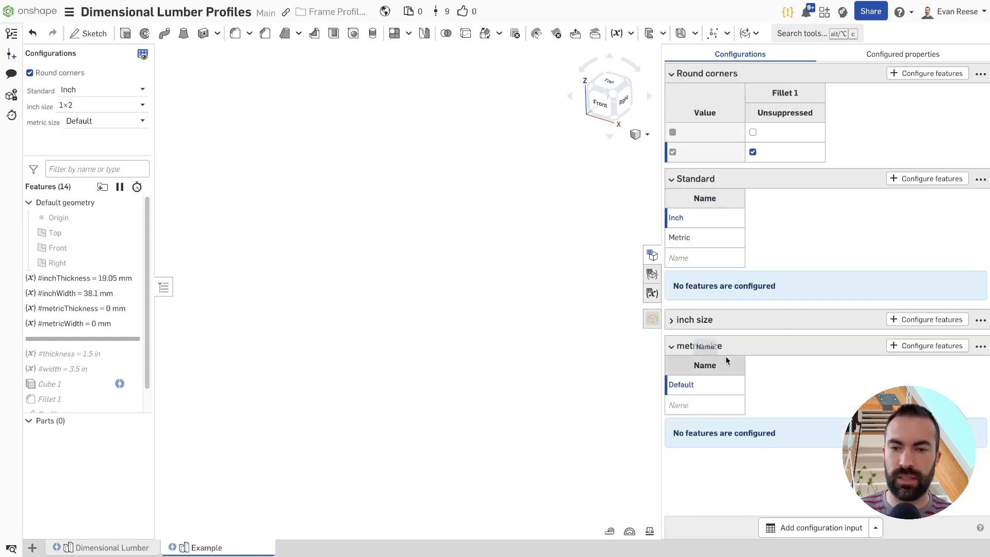
# Configure the values of the metricThickness and metricWidth variables with the metric size input
pyautogui.click(927, 346)
pyautogui.click(82, 308)
pyautogui.click(334, 121)
pyautogui.doubleClick(74, 325)
pyautogui.click(316, 121)
pyautogui.click(602, 31)
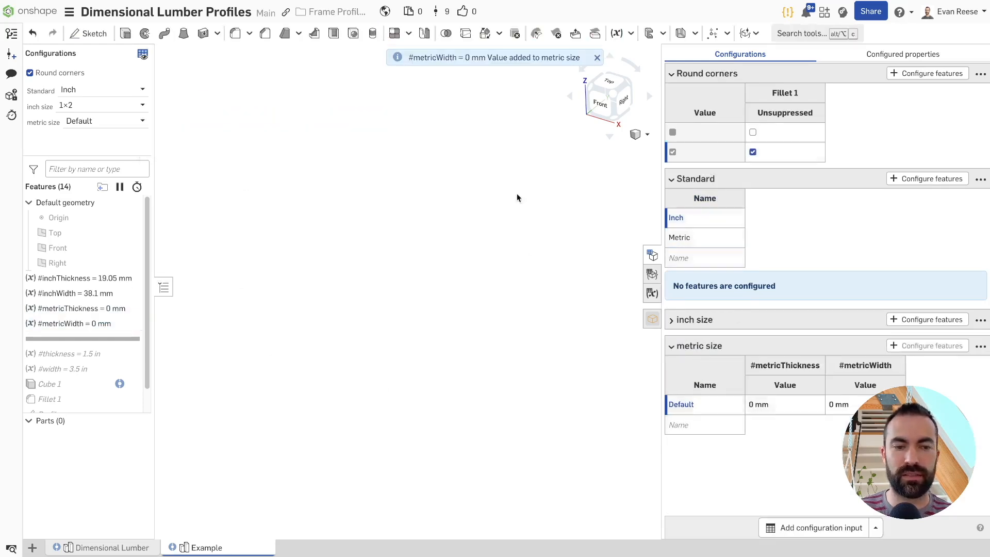
# Copy the metric Size table from the Dimensional Lumber part studio, collapsing the inch Size table above it
pyautogui.click(122, 546)
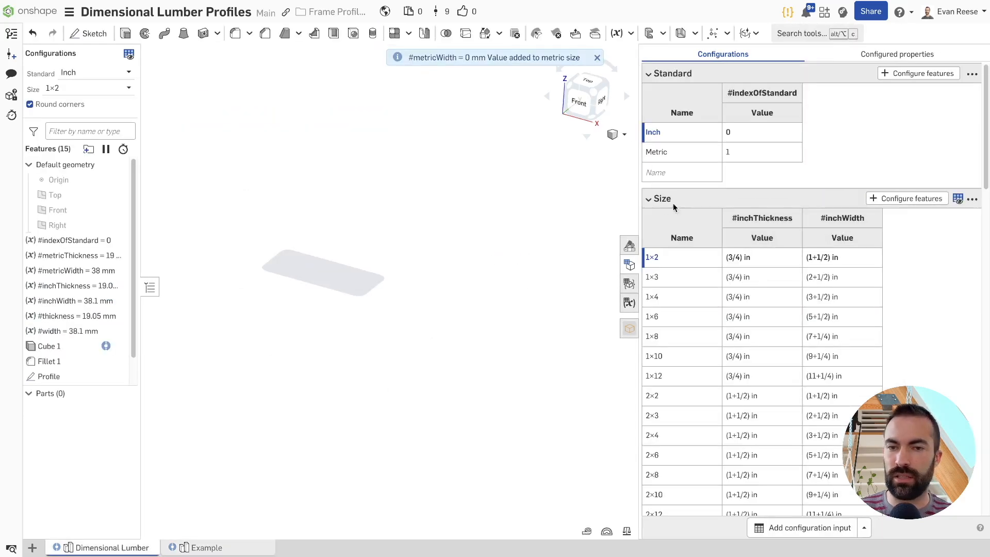
pyautogui.click(648, 199)
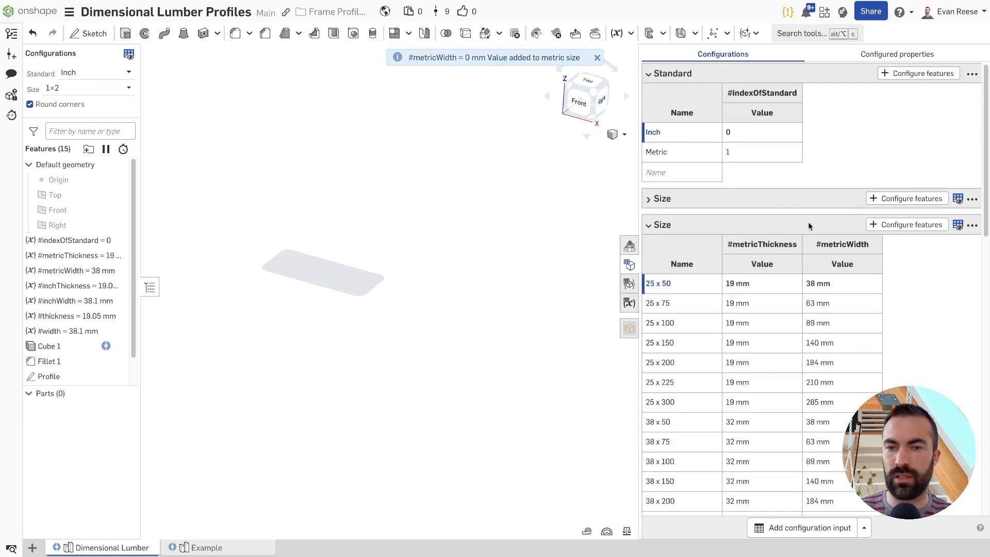
pyautogui.click(971, 225)
pyautogui.click(954, 242)
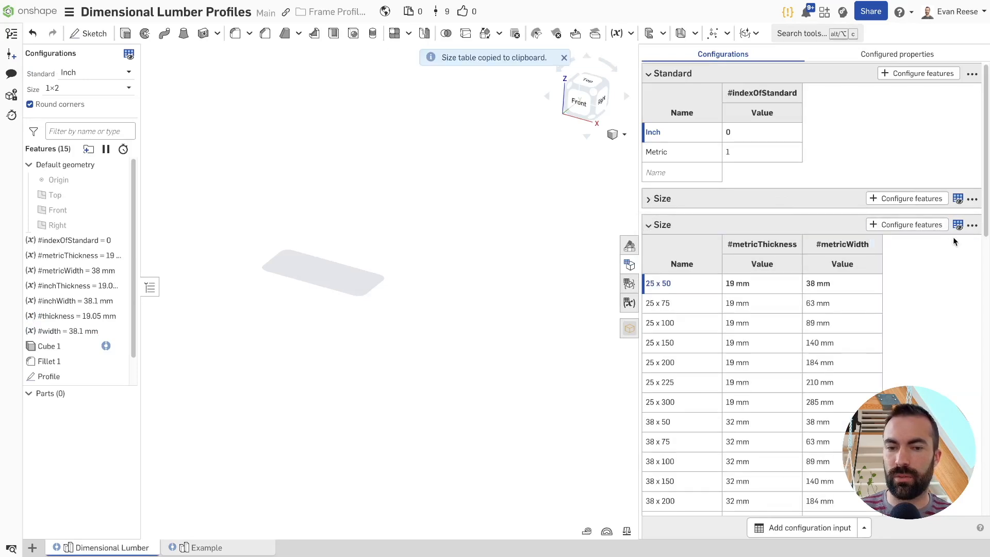
# Paste the copied table into Example's metric size table, starting at the Default row's name
pyautogui.click(258, 552)
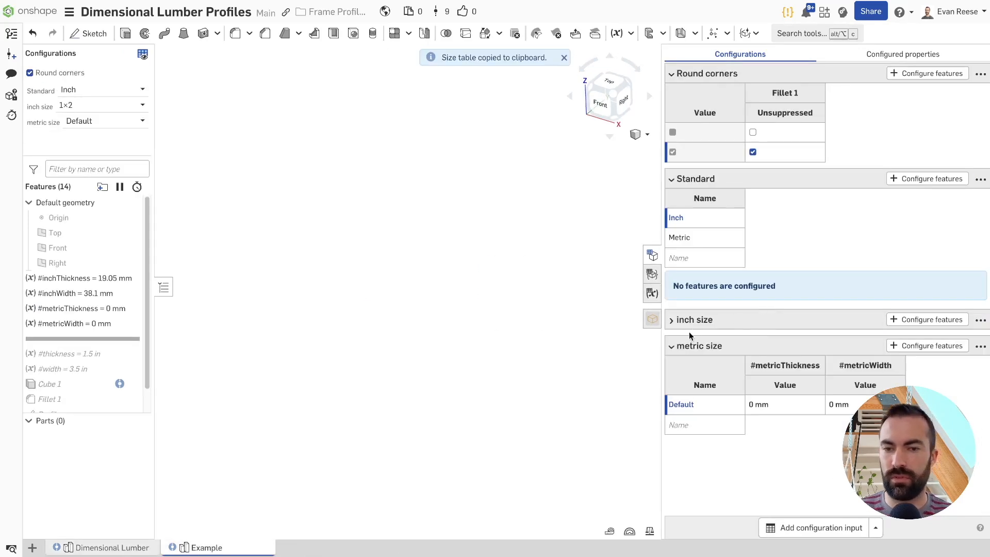
pyautogui.click(981, 348)
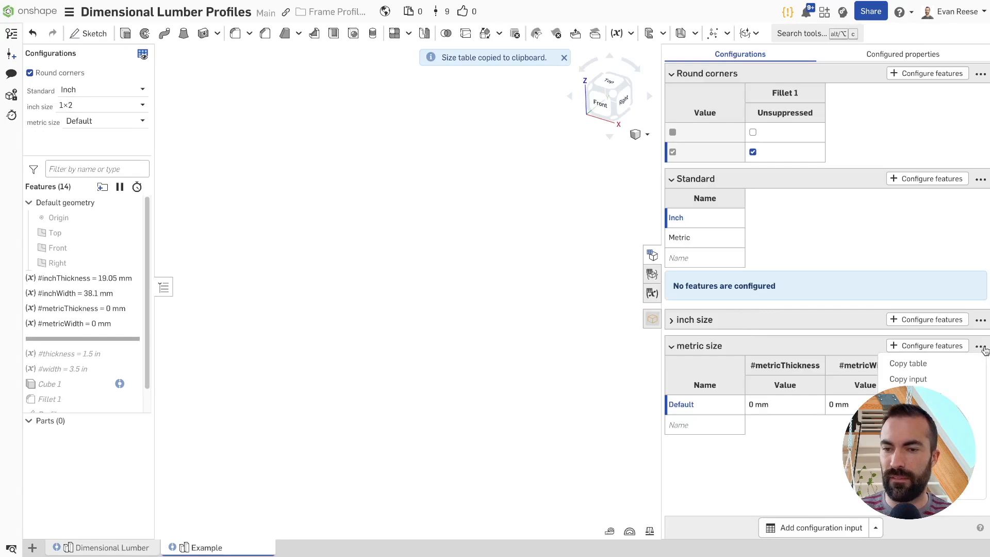
pyautogui.click(708, 410)
pyautogui.hotkey('ctrl', 'v')
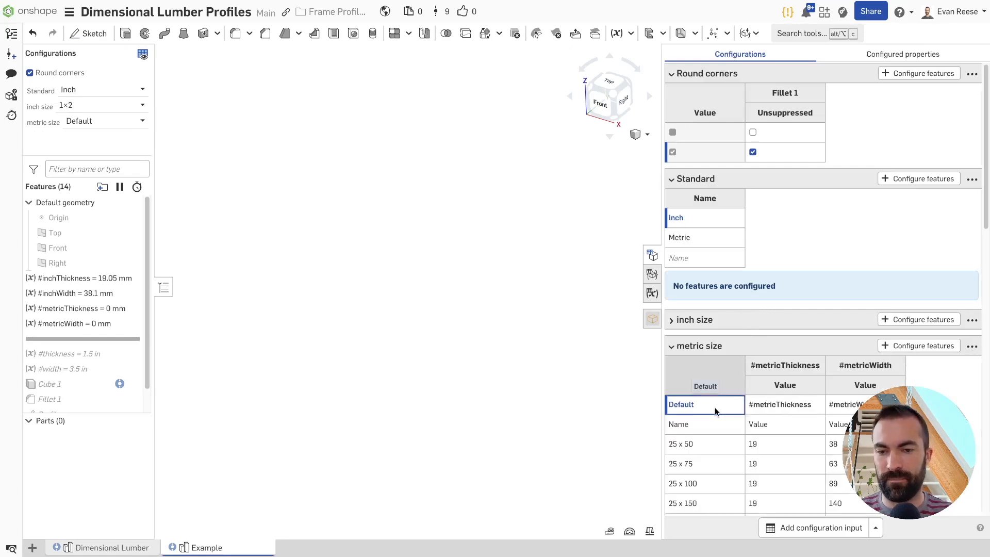
# Switch the active metric size to 25 x 50 and delete the Default and Name rows from its table
pyautogui.rightClick(718, 448)
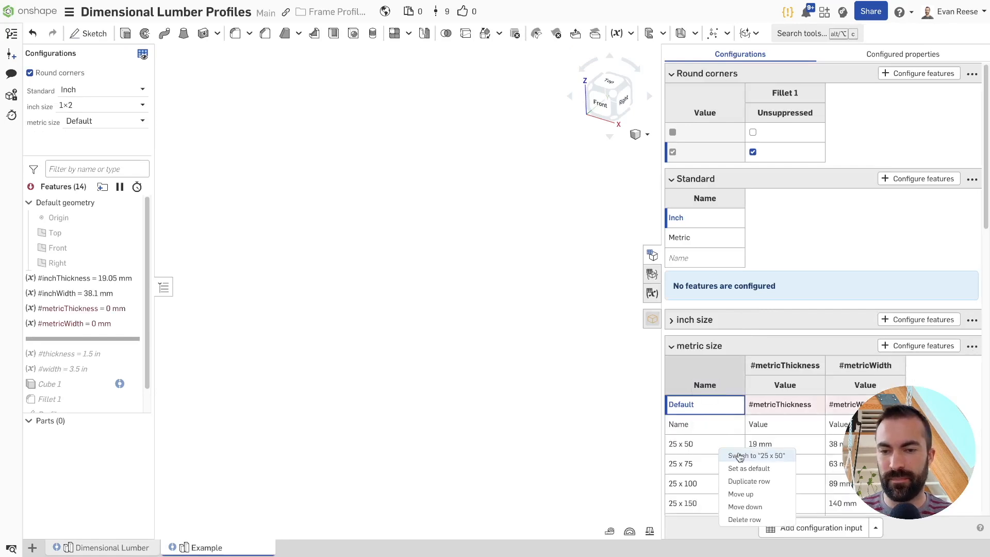
pyautogui.click(739, 456)
pyautogui.rightClick(706, 408)
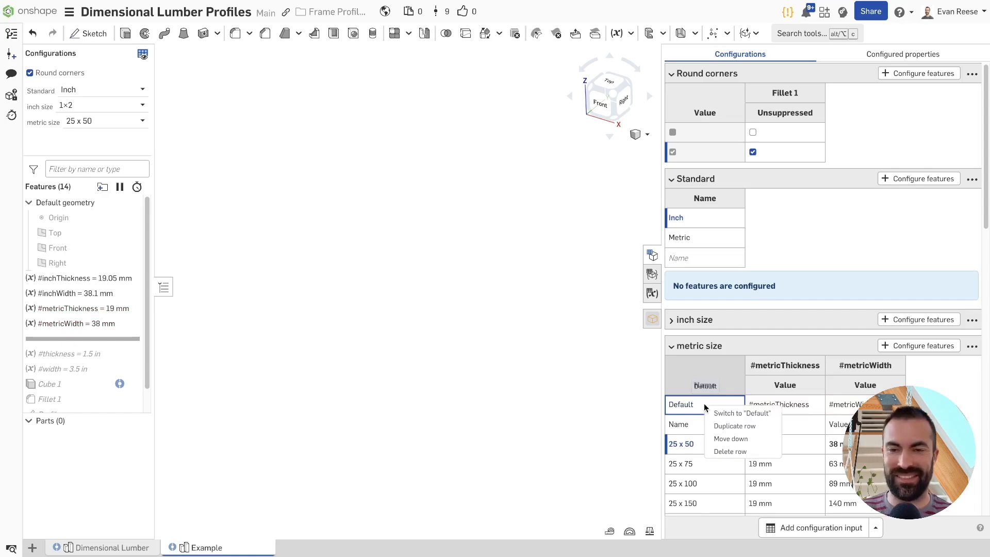
pyautogui.click(730, 451)
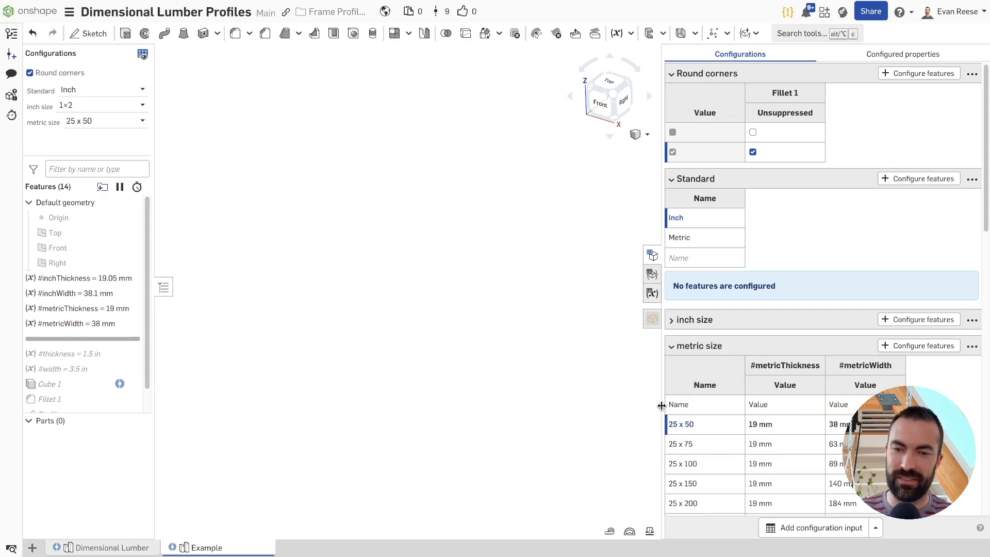
pyautogui.rightClick(731, 404)
pyautogui.click(756, 449)
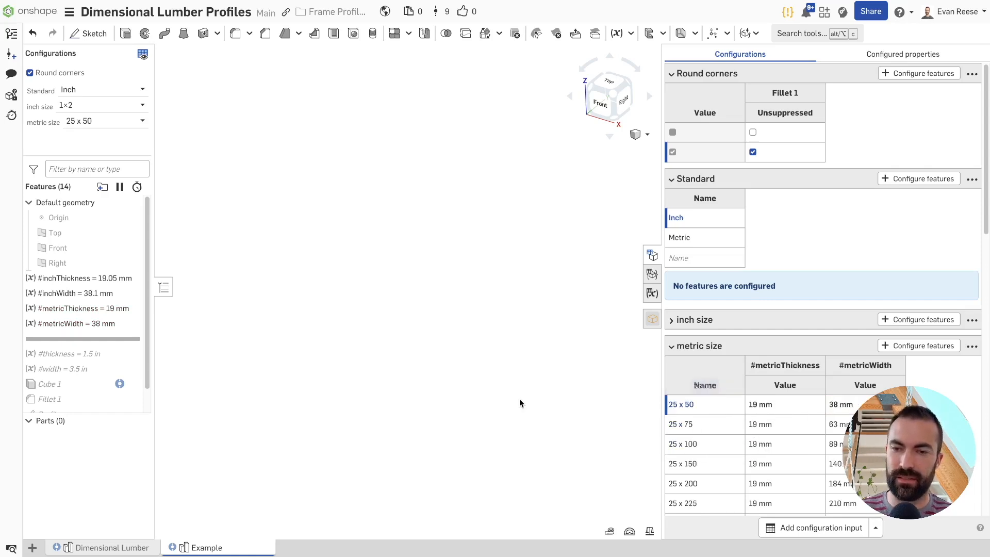
pyautogui.scroll(-4, 712, 390)
pyautogui.scroll(-8, 775, 276)
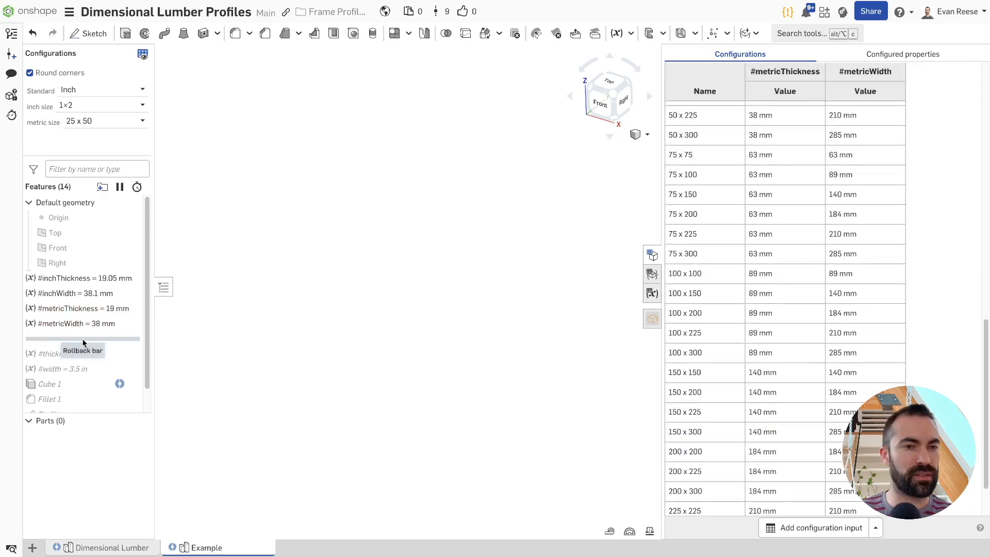
# Test the size inputs by choosing 1×8 and 1×3 for inch size and 75 x 225 for metric size
pyautogui.click(116, 106)
pyautogui.click(103, 185)
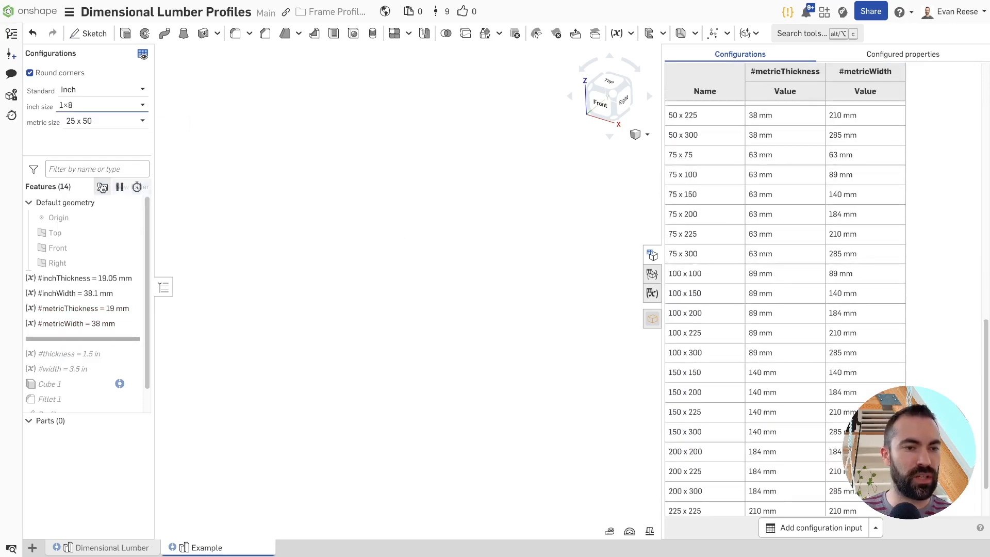
pyautogui.click(103, 106)
pyautogui.click(90, 148)
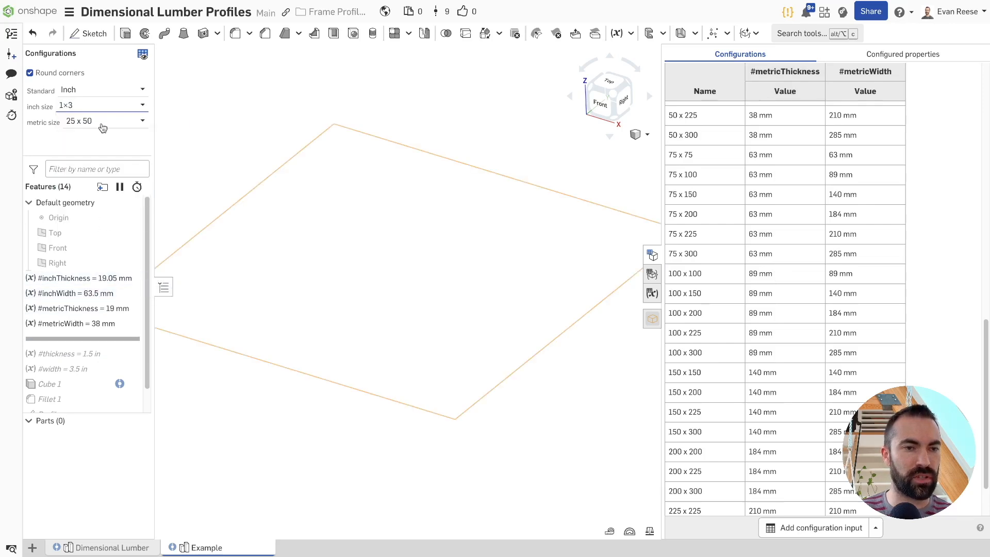
pyautogui.click(100, 123)
pyautogui.moveTo(144, 144); pyautogui.dragTo(144, 203)
pyautogui.click(129, 195)
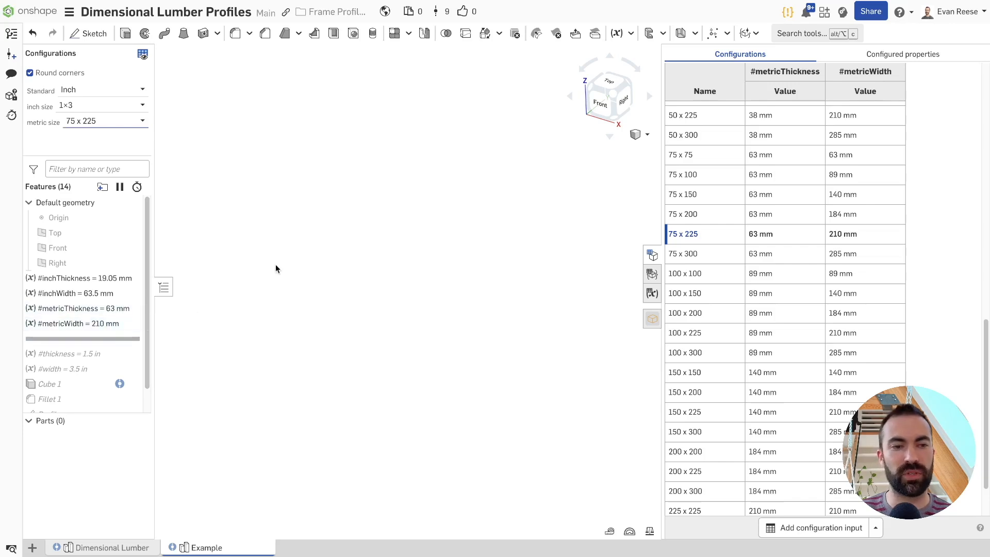
# Look over the remaining features and the options offered by the Standard input
pyautogui.scroll(-1, 63, 354)
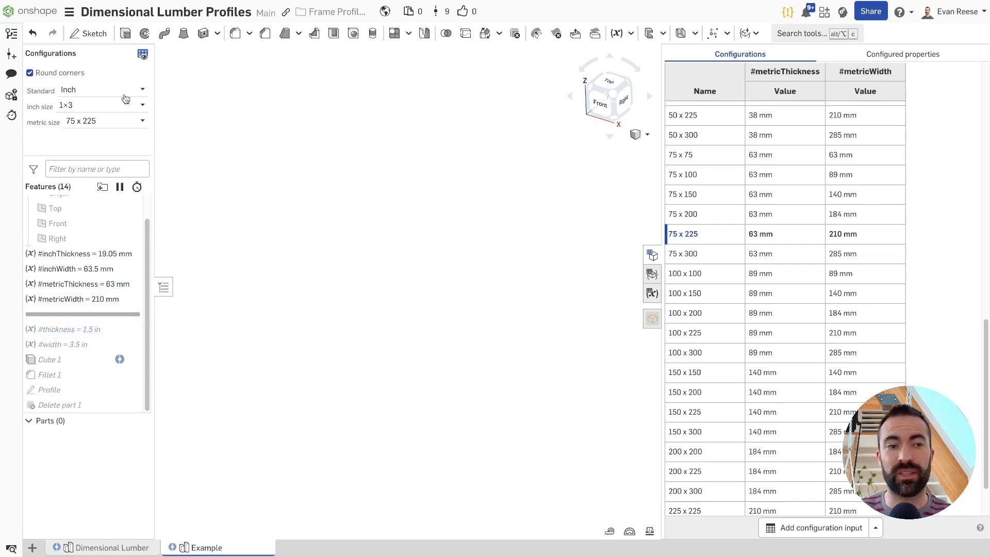
pyautogui.click(99, 91)
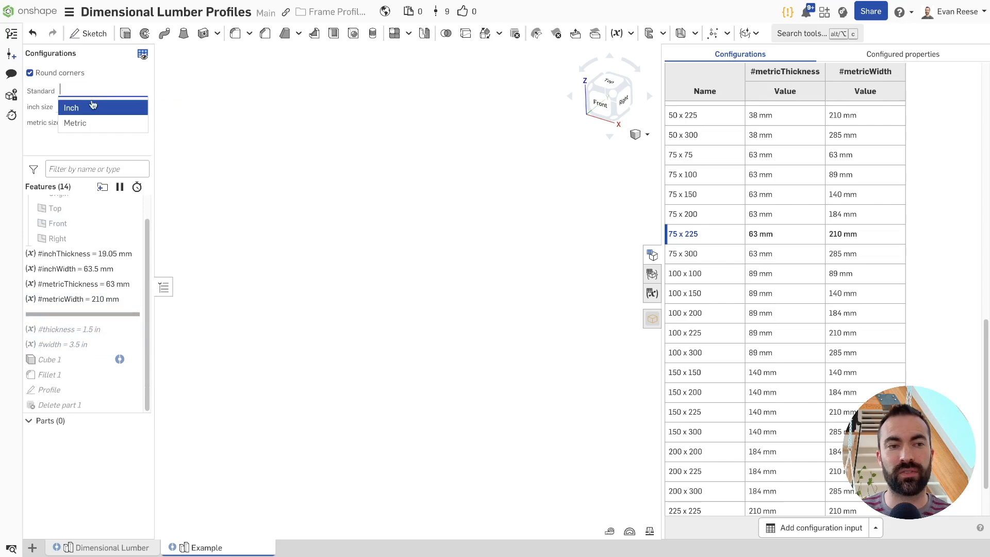
pyautogui.click(306, 148)
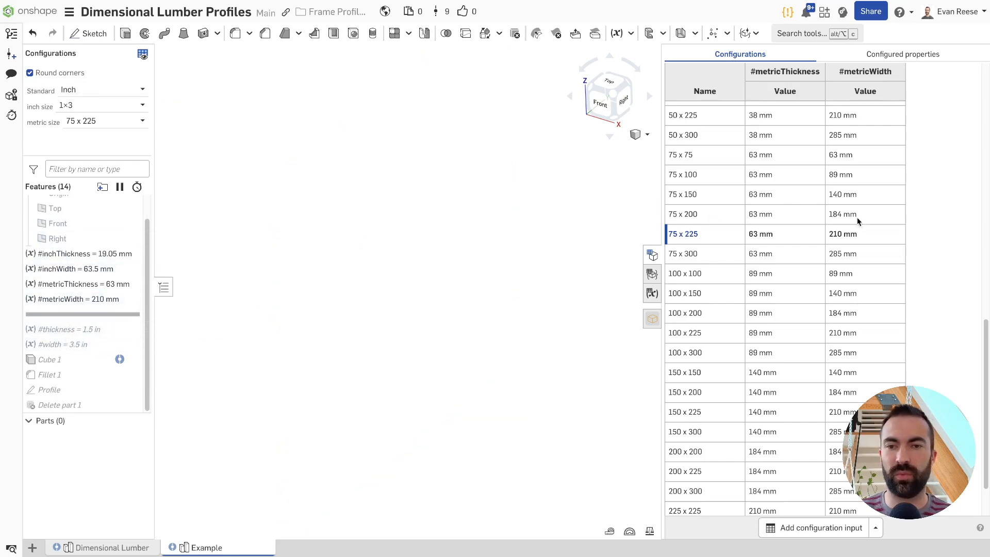
# Collapse the metric size table and add a number variable named standardIndex
pyautogui.scroll(5, 854, 206)
pyautogui.scroll(5, 701, 129)
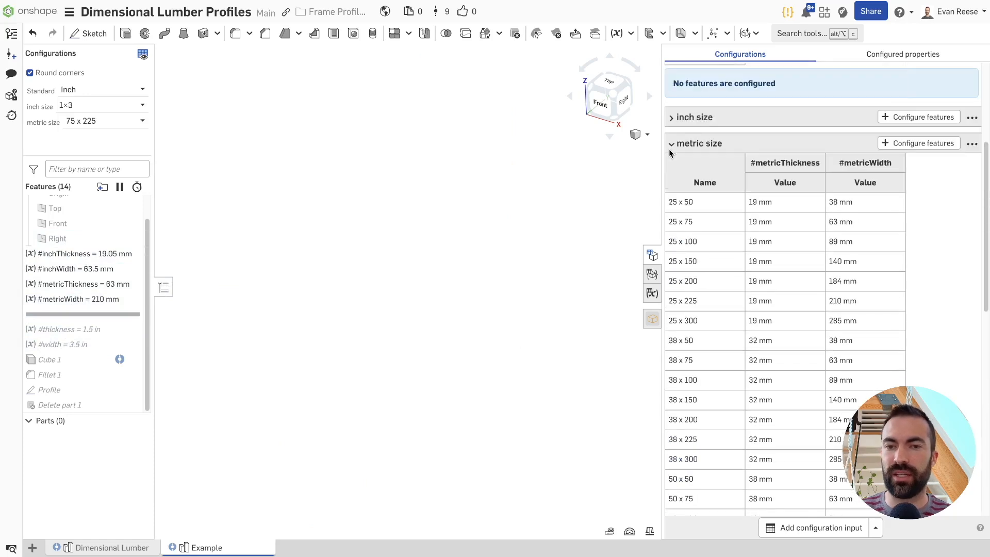
pyautogui.click(671, 146)
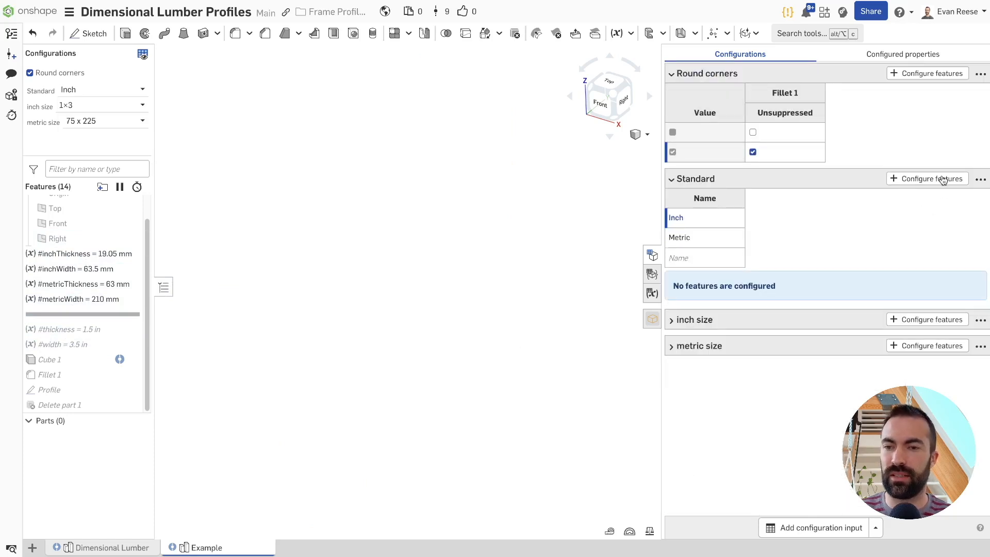
pyautogui.click(617, 33)
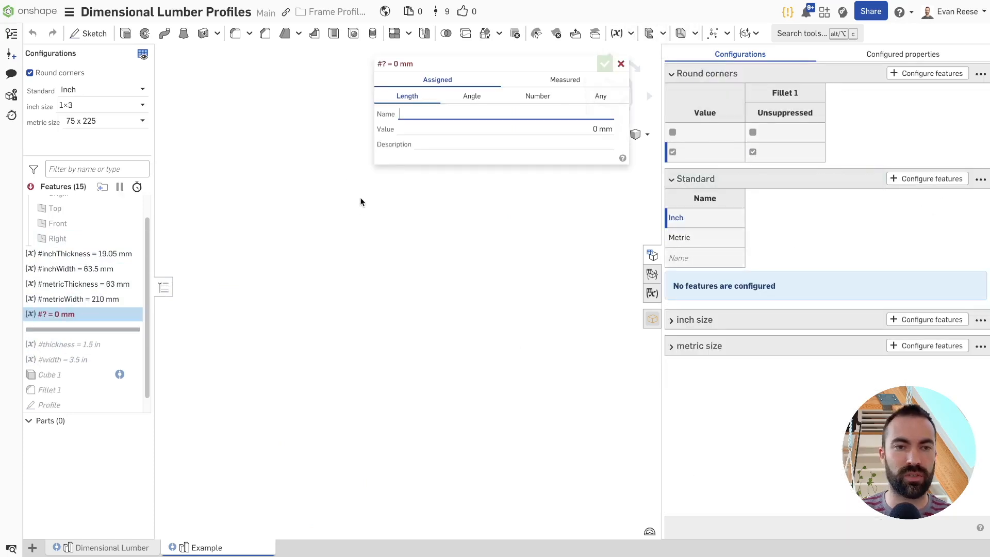
pyautogui.click(538, 98)
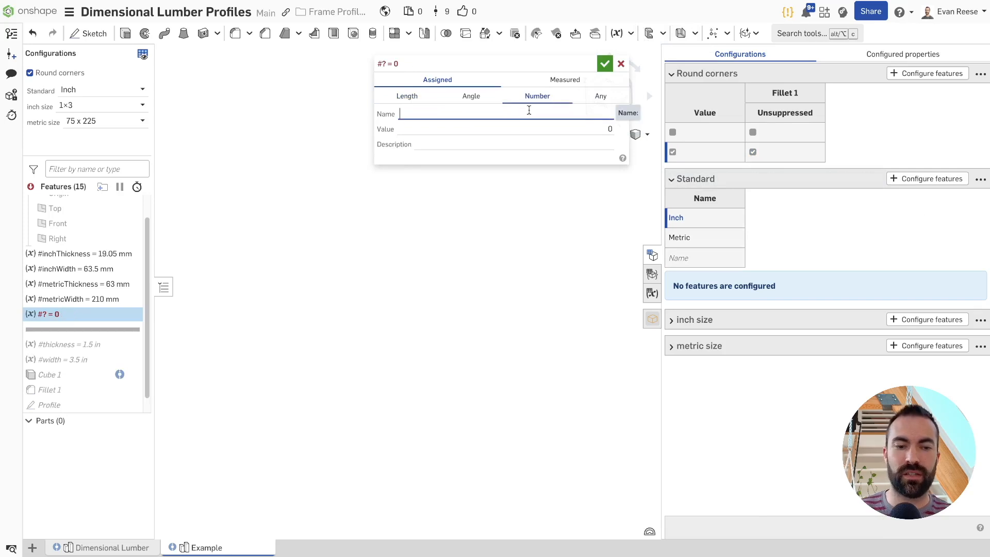
pyautogui.write('standardIndex')
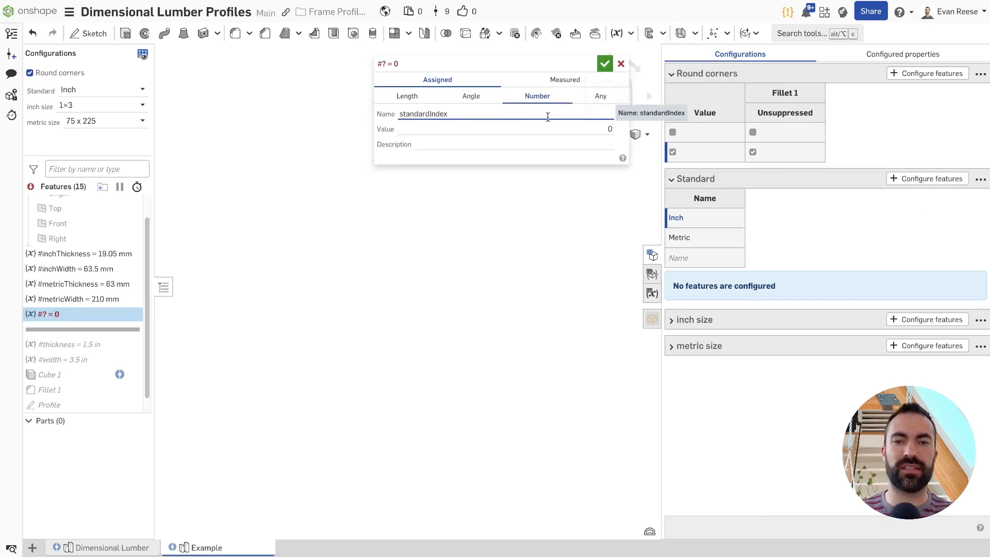
pyautogui.click(605, 63)
# Configure the standardIndex variable's value with the Standard input
pyautogui.click(921, 182)
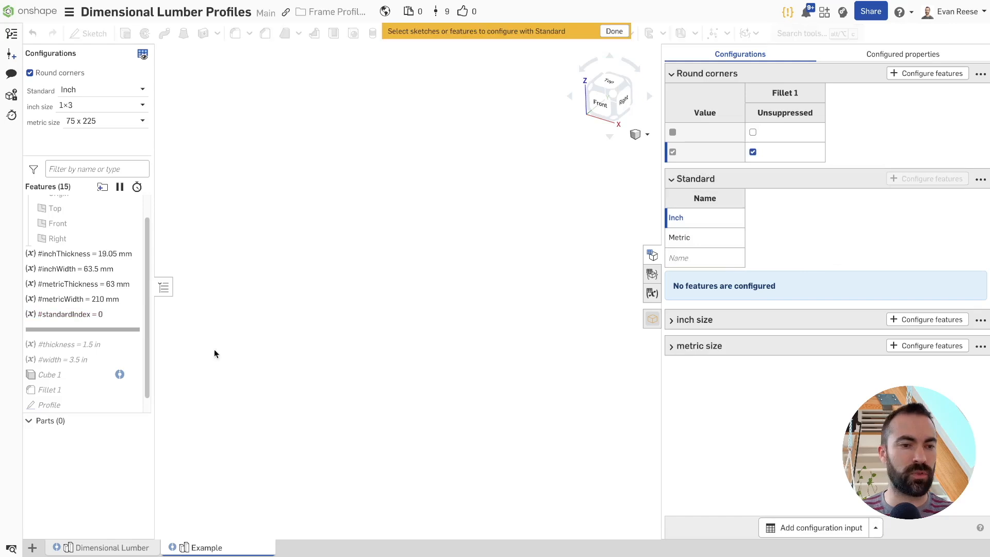
pyautogui.click(124, 314)
pyautogui.click(335, 121)
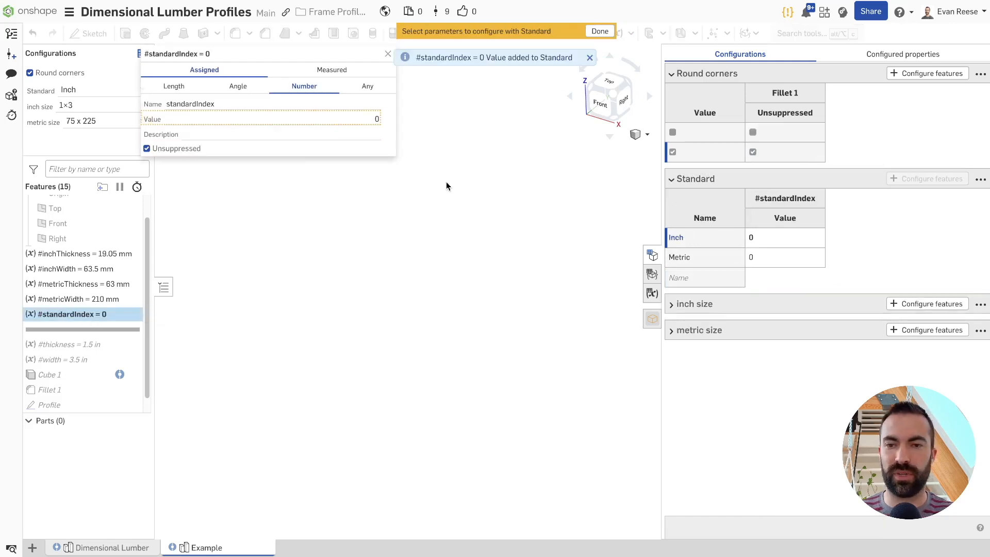
pyautogui.click(599, 30)
# Set the standardIndex value to 1 for the Metric row of the Standard table
pyautogui.click(773, 240)
pyautogui.click(128, 329)
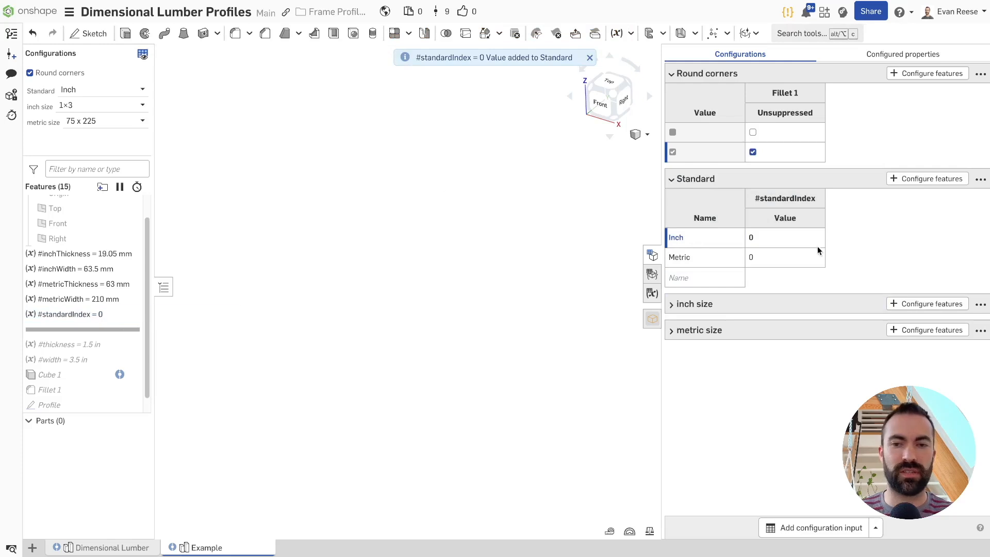
pyautogui.click(787, 259)
pyautogui.write('1')
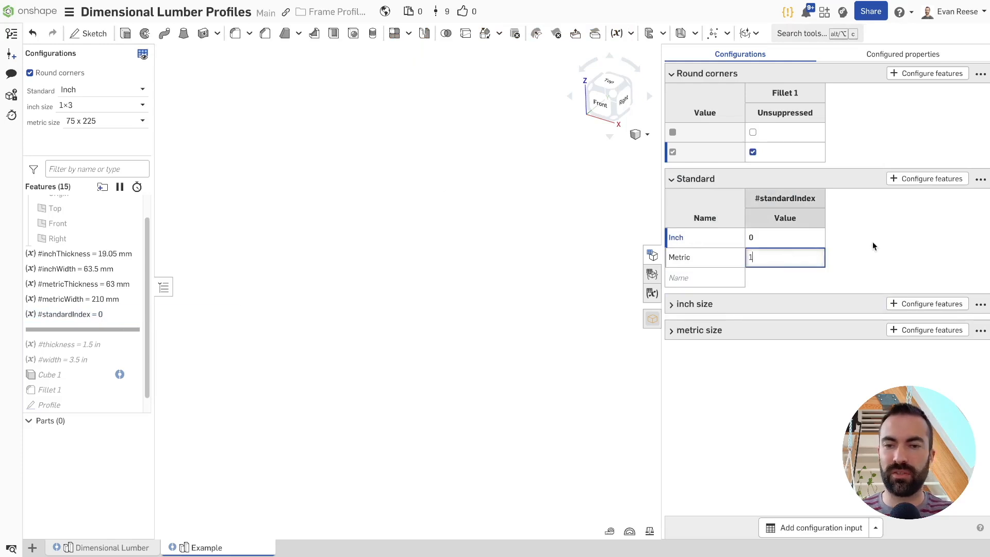
pyautogui.press('Return')
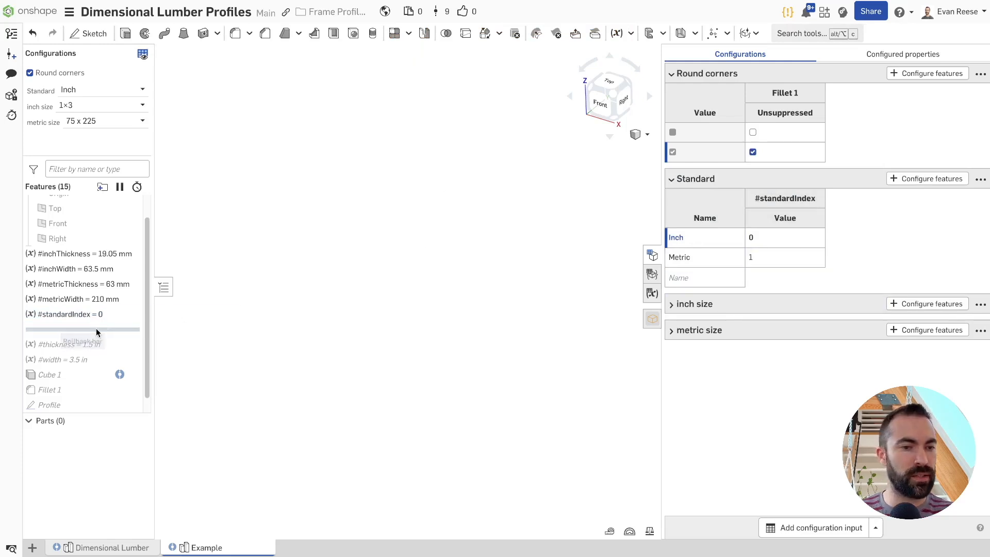
# Move the rollback bar below the width variable and draft the thickness value as the indexed array [A,B][0]
pyautogui.moveTo(94, 330); pyautogui.dragTo(89, 365)
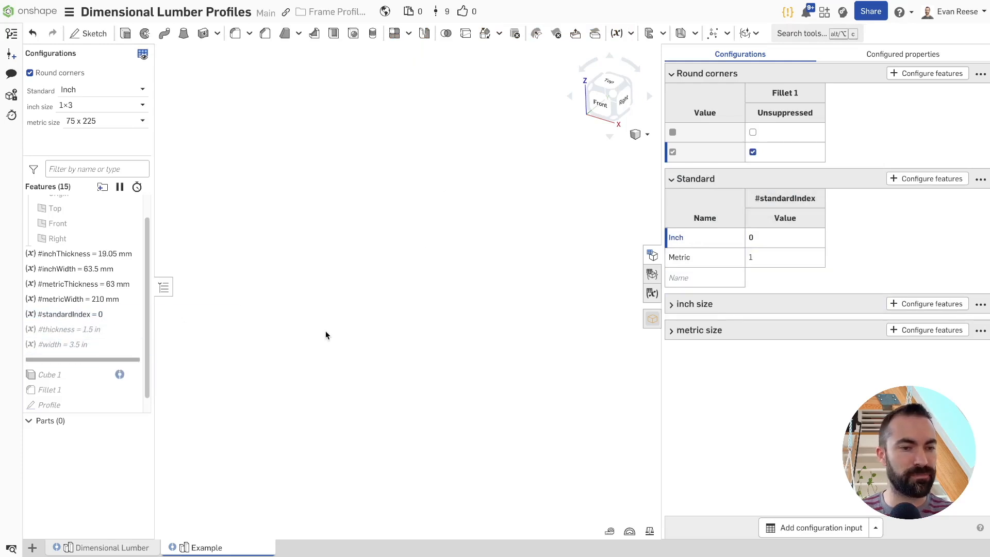
pyautogui.doubleClick(70, 330)
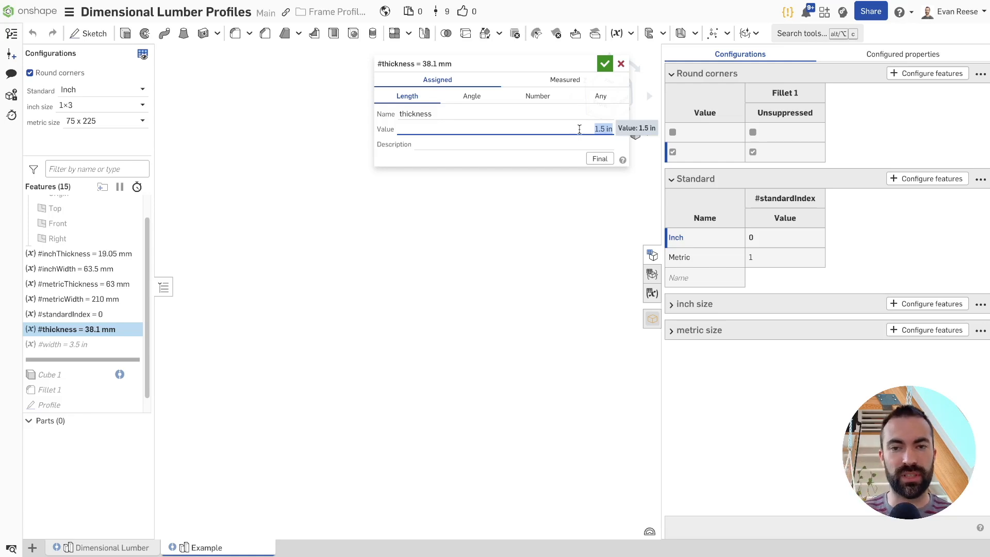
pyautogui.press('BackSpace')
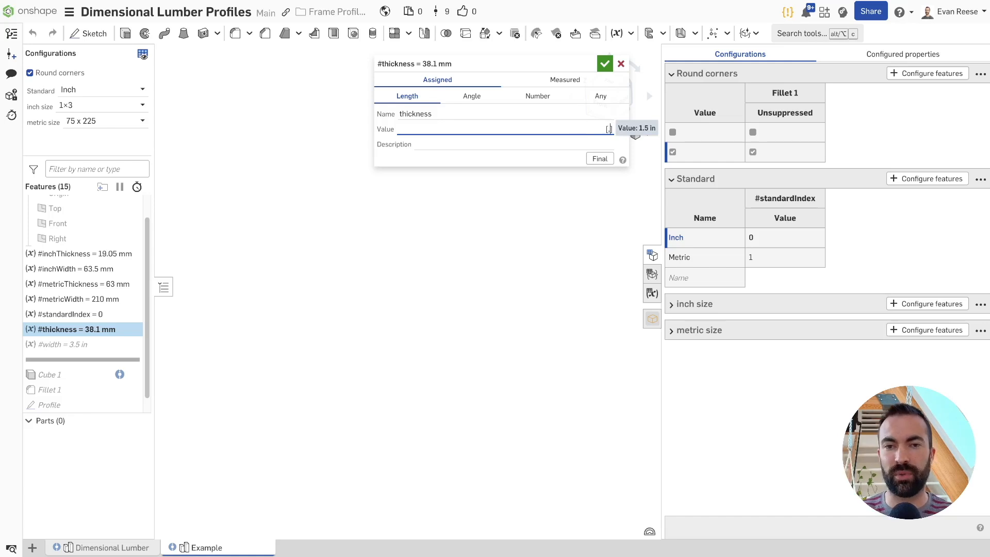
pyautogui.write('[A,B')
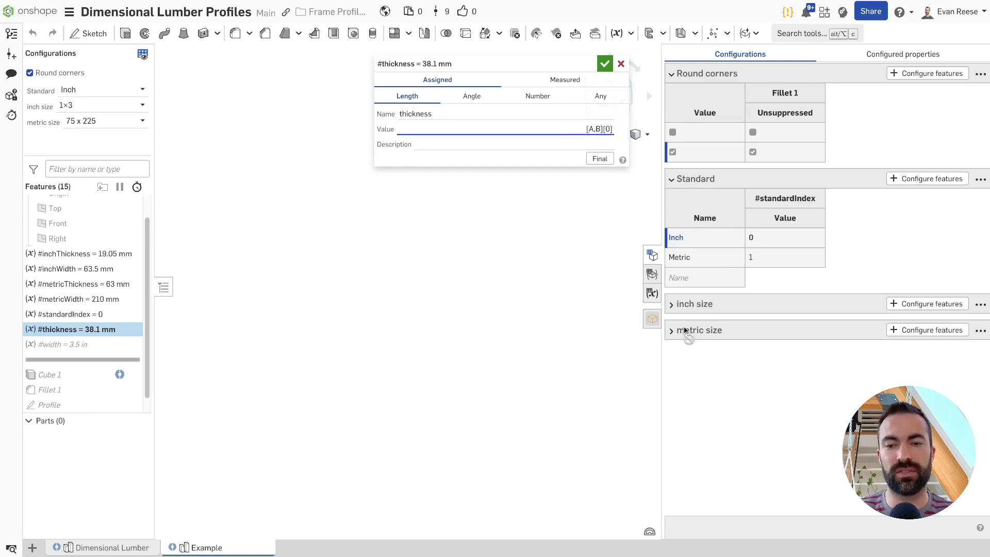
pyautogui.moveTo(598, 122)
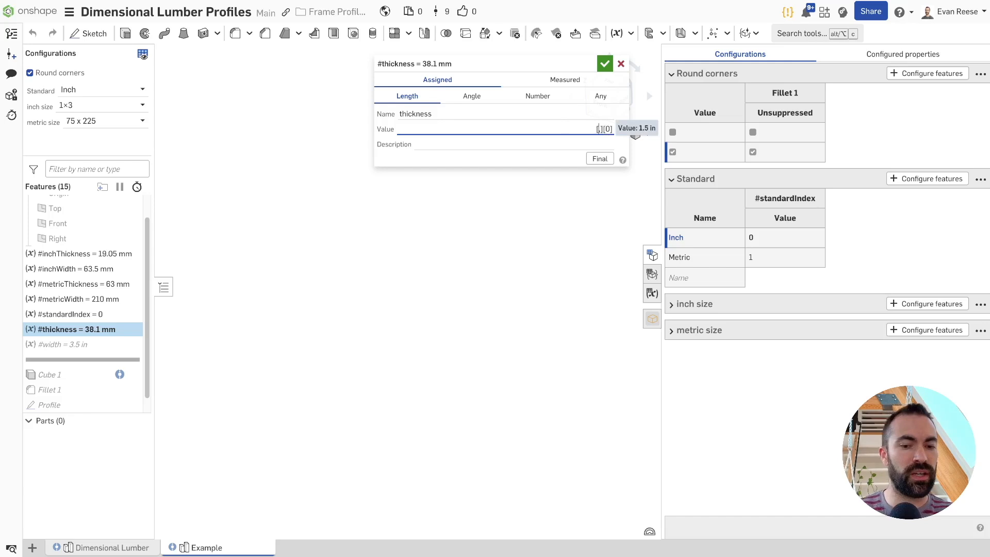
# Set the thickness variable's value to [#inchThickness,#metricThickness][#standardIndex]
pyautogui.write('in')
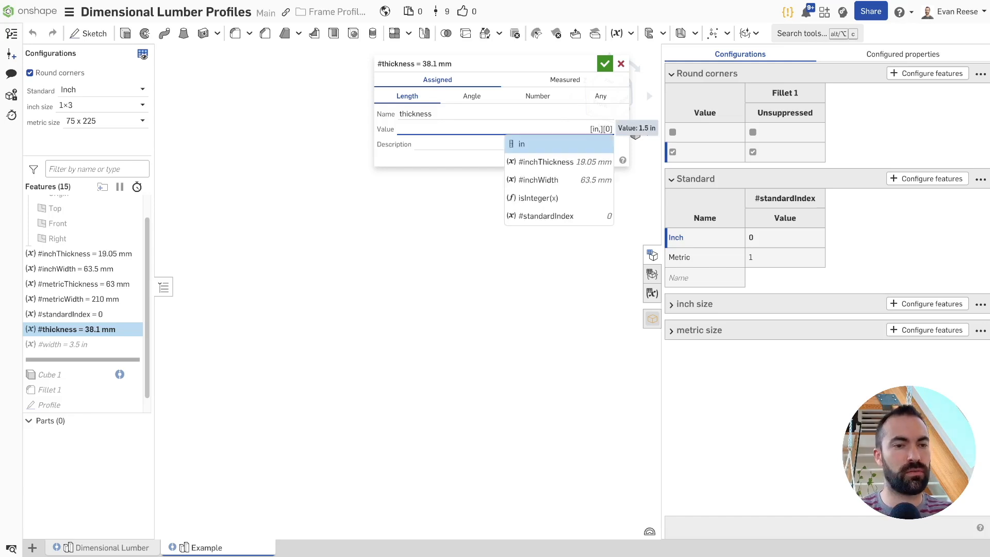
pyautogui.write('chT')
pyautogui.press('Return')
pyautogui.write(',met')
pyautogui.press('Return')
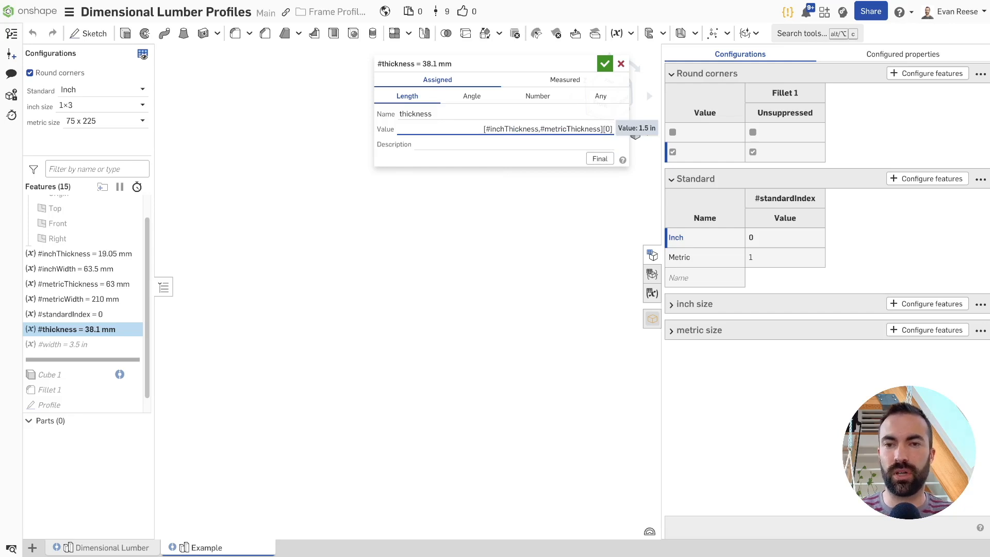
pyautogui.press('BackSpace')
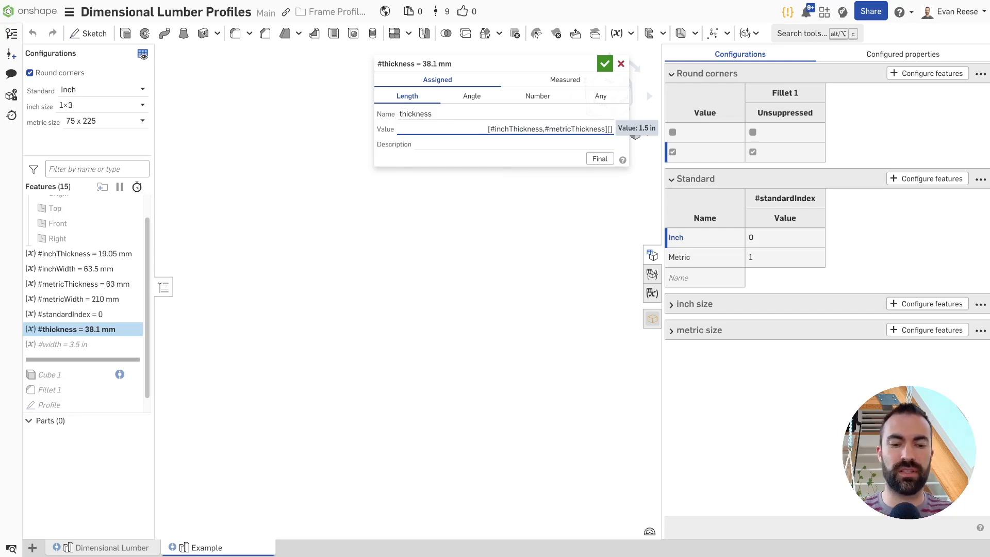
pyautogui.write('stan')
pyautogui.press('Return')
pyautogui.press('Return')
# Set the width variable's value to [#inchWidth,#metricWidth][#standardIndex]
pyautogui.doubleClick(102, 344)
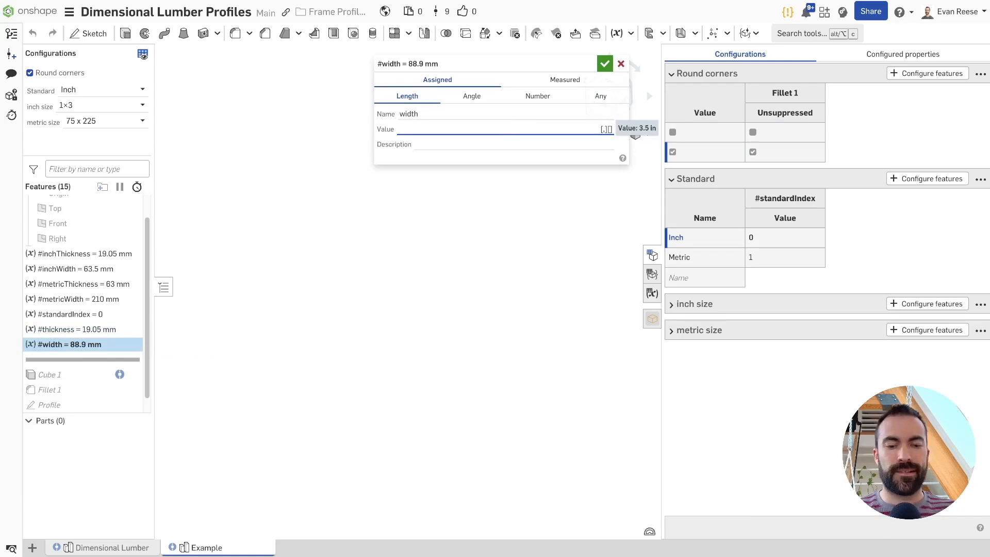
pyautogui.write('inch')
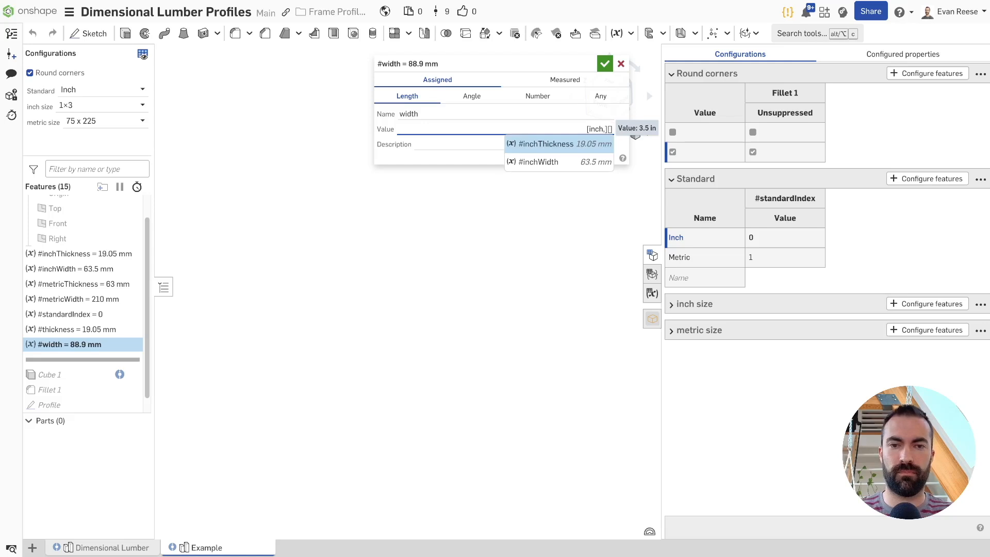
pyautogui.press('Down')
pyautogui.press('Return')
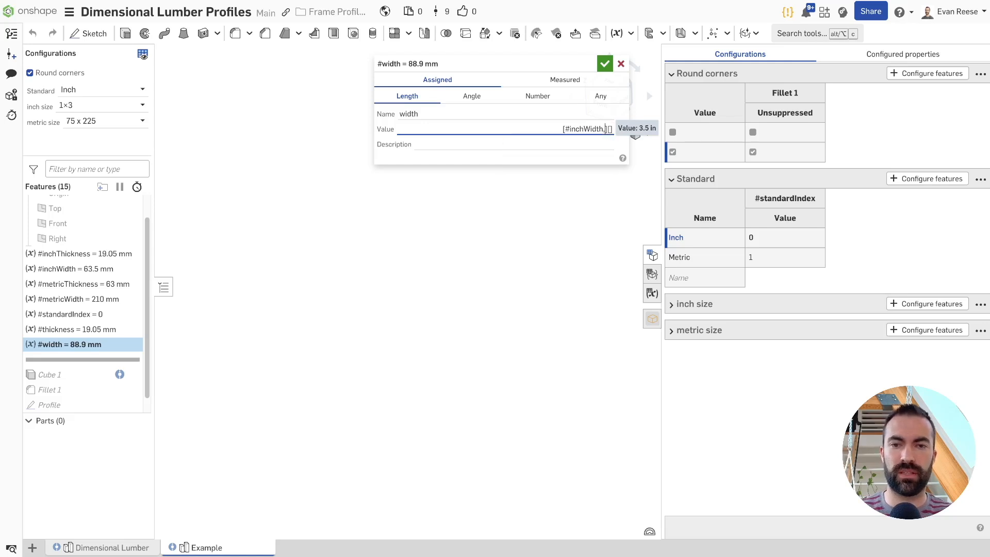
pyautogui.write('inch')
pyautogui.press('BackSpace')
pyautogui.press('BackSpace')
pyautogui.press('BackSpace')
pyautogui.press('BackSpace')
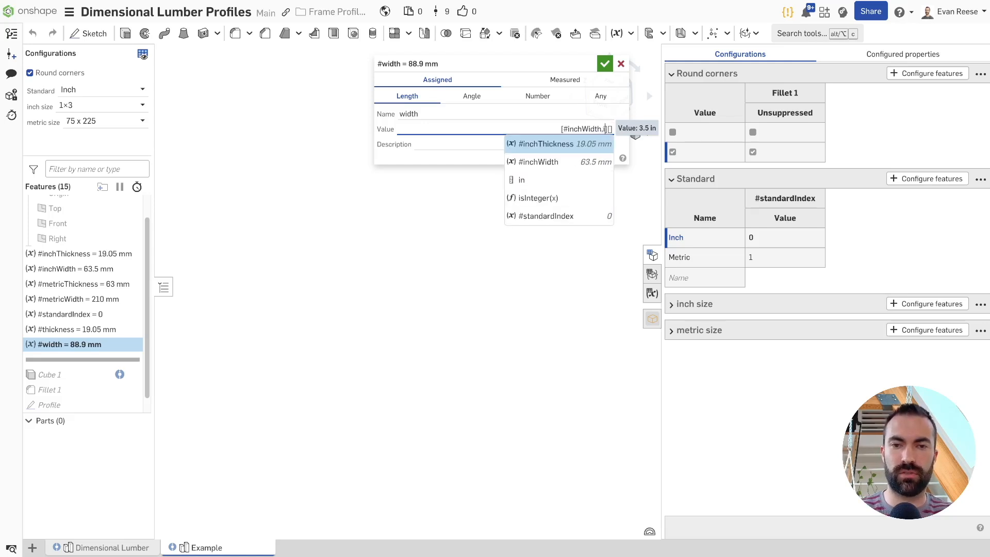
pyautogui.write('met')
pyautogui.press('Down')
pyautogui.press('Return')
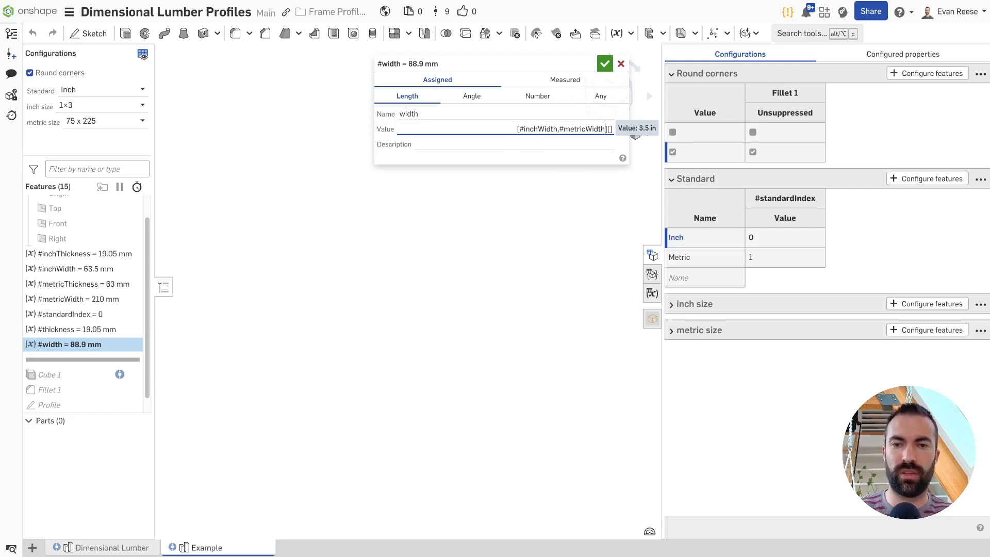
pyautogui.write('st')
pyautogui.press('Return')
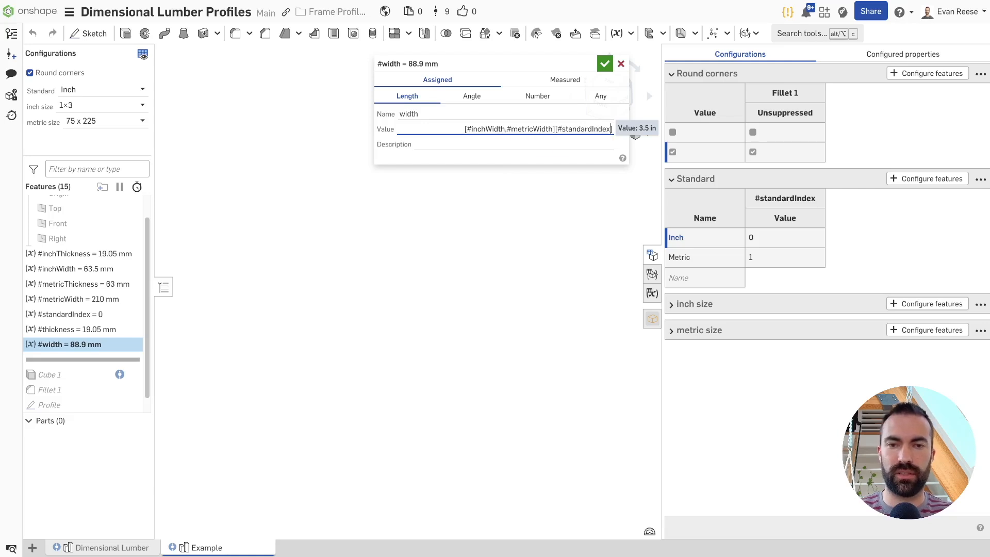
pyautogui.hotkey('ctrl', 'a')
pyautogui.click(607, 64)
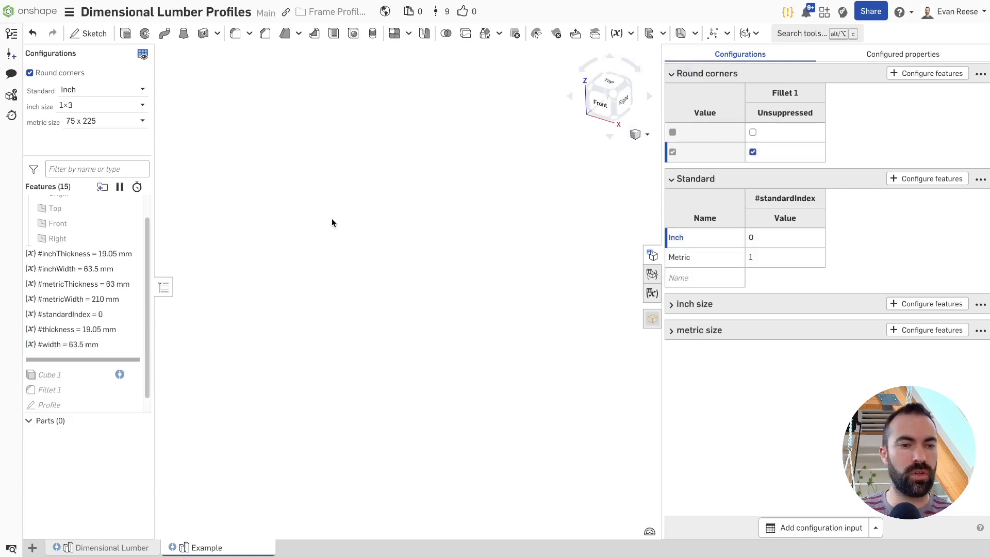
# Highlight the thickness and width variables to check their values, and slightly widen the feature list
pyautogui.click(62, 332)
pyautogui.click(62, 343)
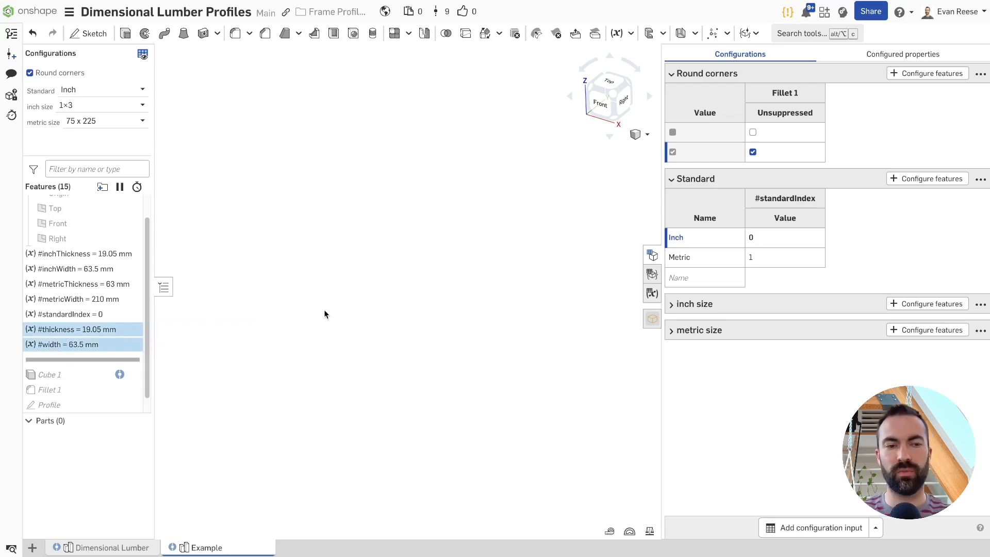
pyautogui.click(289, 313)
pyautogui.moveTo(155, 254); pyautogui.dragTo(166, 253)
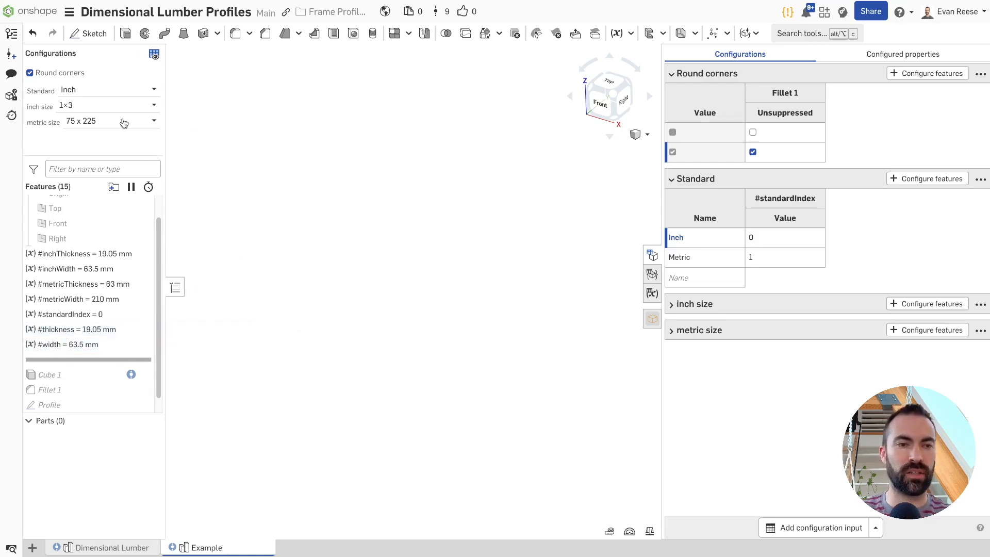
# Switch the Standard configuration to Metric and set the inch size to 2×4
pyautogui.click(121, 91)
pyautogui.click(98, 123)
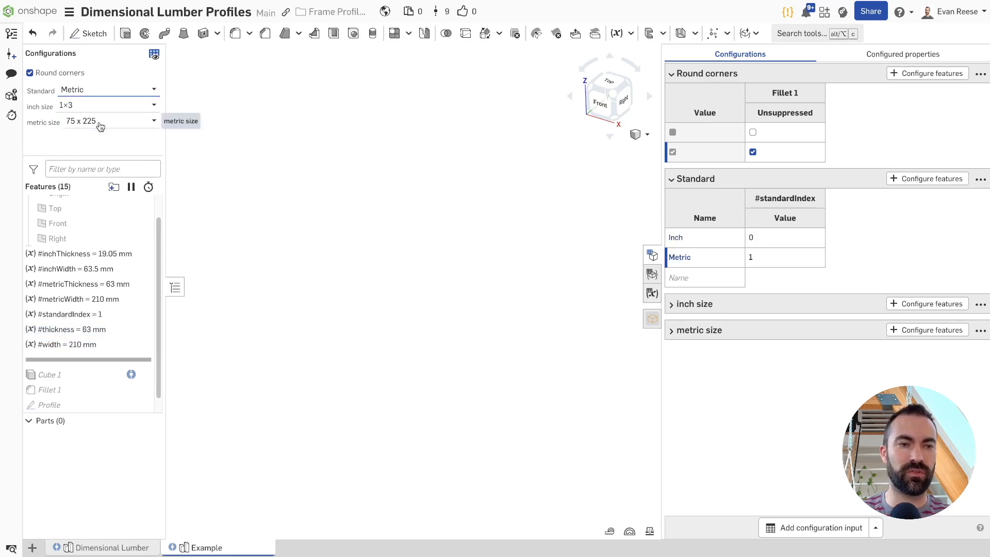
pyautogui.click(95, 108)
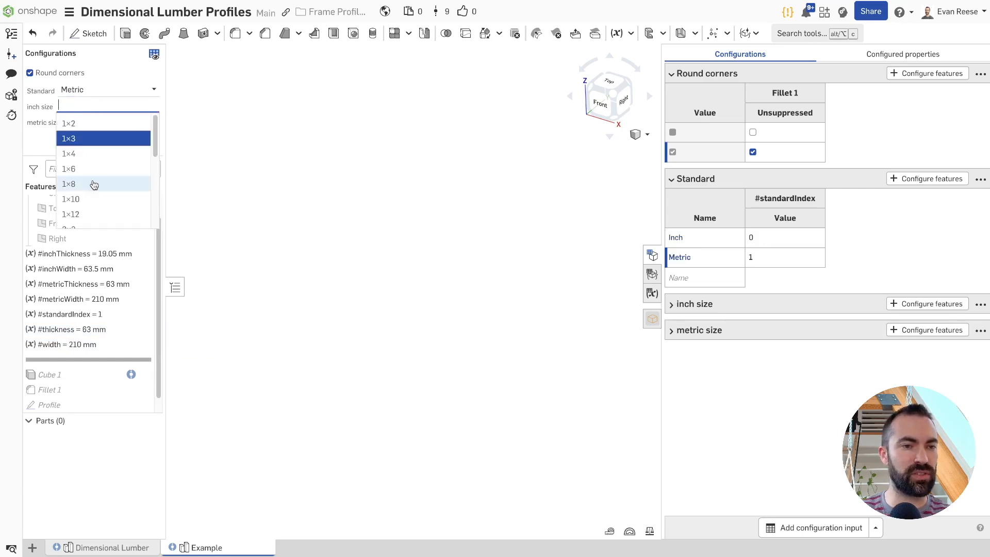
pyautogui.scroll(-2, 93, 188)
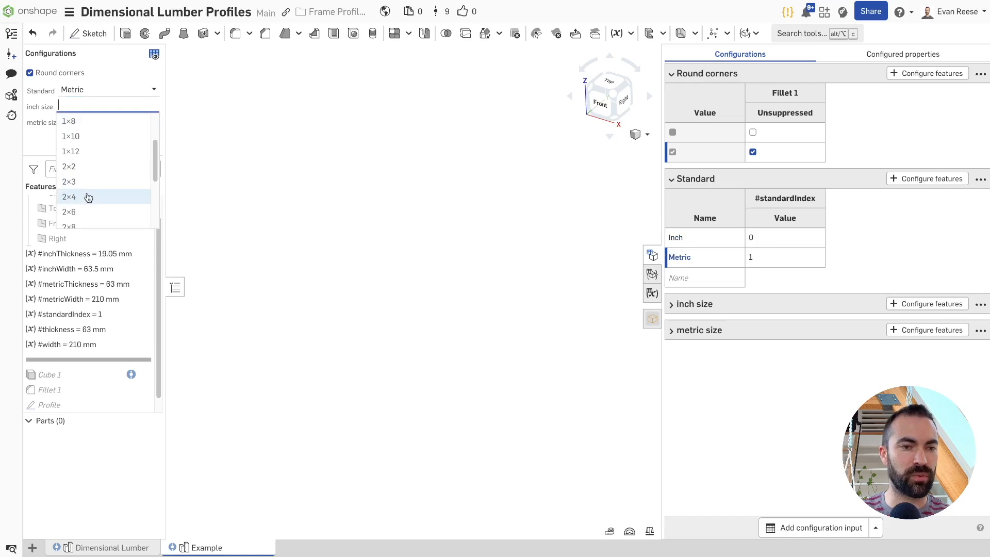
pyautogui.click(89, 195)
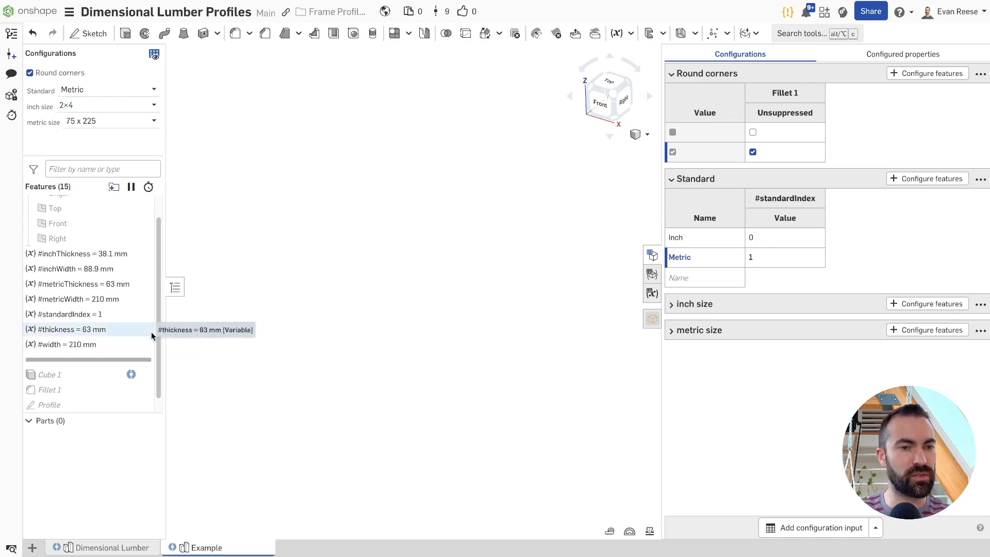
# Set the metric size to 300 x 300 and switch the Standard configuration back to Inch
pyautogui.click(130, 124)
pyautogui.moveTo(155, 196); pyautogui.dragTo(155, 238)
pyautogui.click(95, 235)
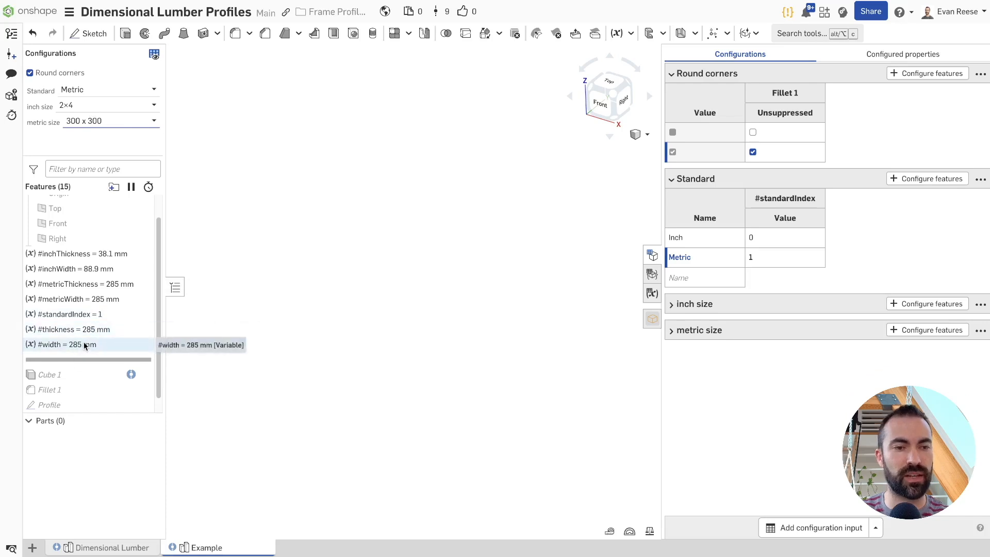
pyautogui.click(105, 89)
pyautogui.click(72, 103)
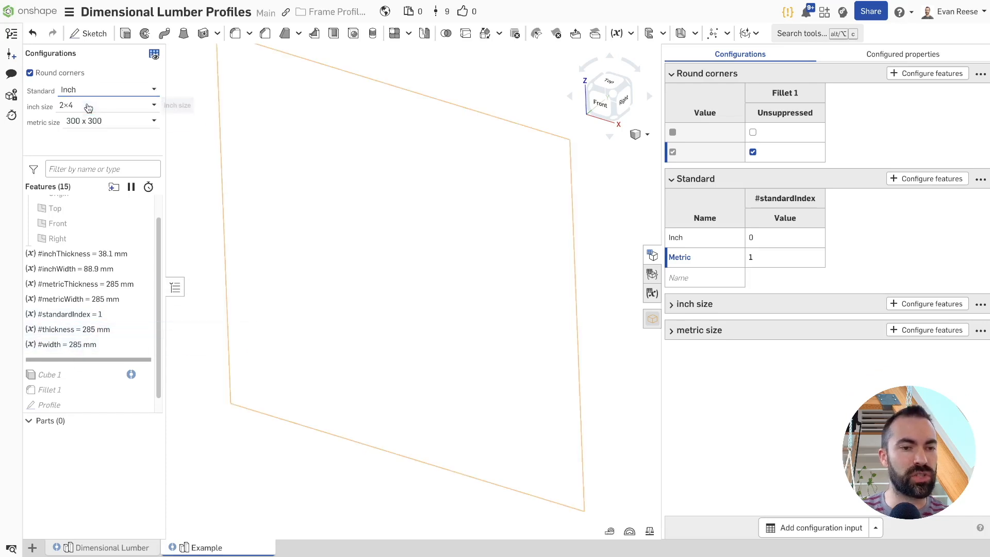
# Review the thickness variable's expression, close it, and roll the feature list to the end
pyautogui.click(122, 332)
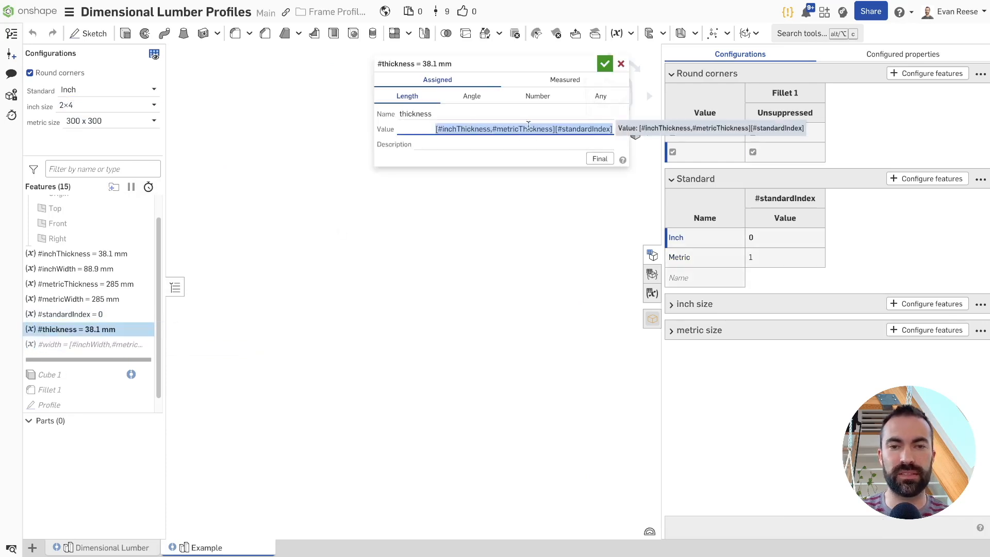
pyautogui.click(605, 63)
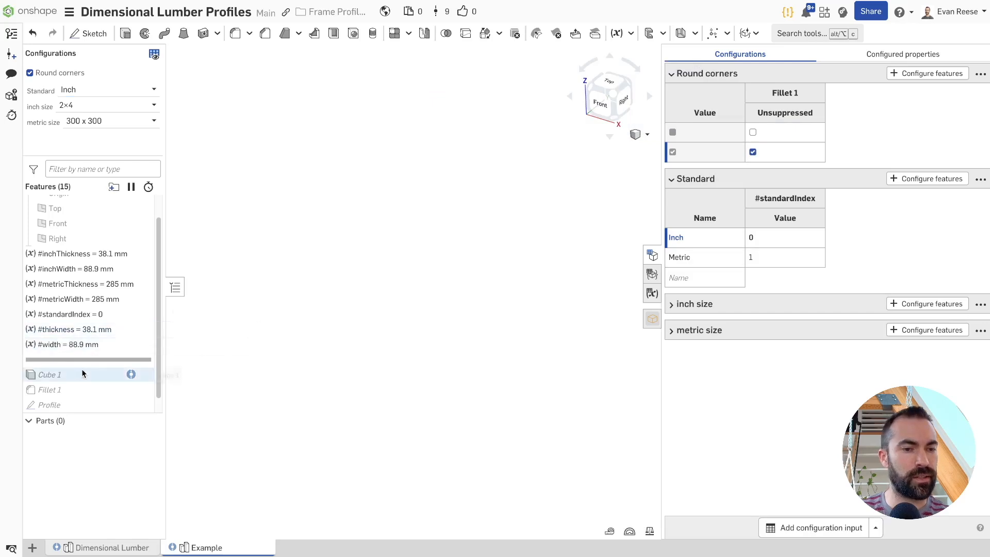
pyautogui.rightClick(127, 345)
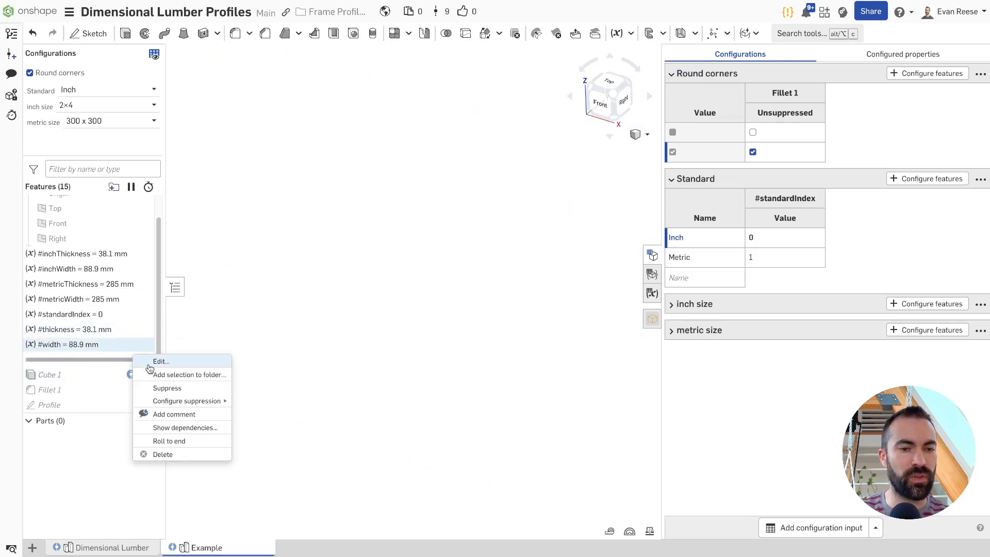
pyautogui.click(188, 440)
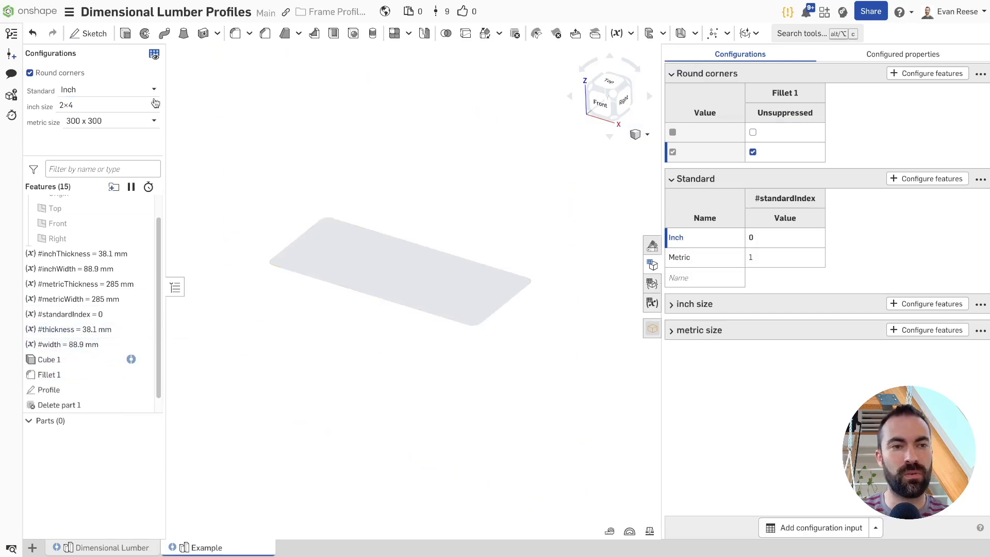
# Alternate the Standard configuration between Metric and Inch to compare the profiles, finishing on Metric
pyautogui.click(141, 92)
pyautogui.click(117, 121)
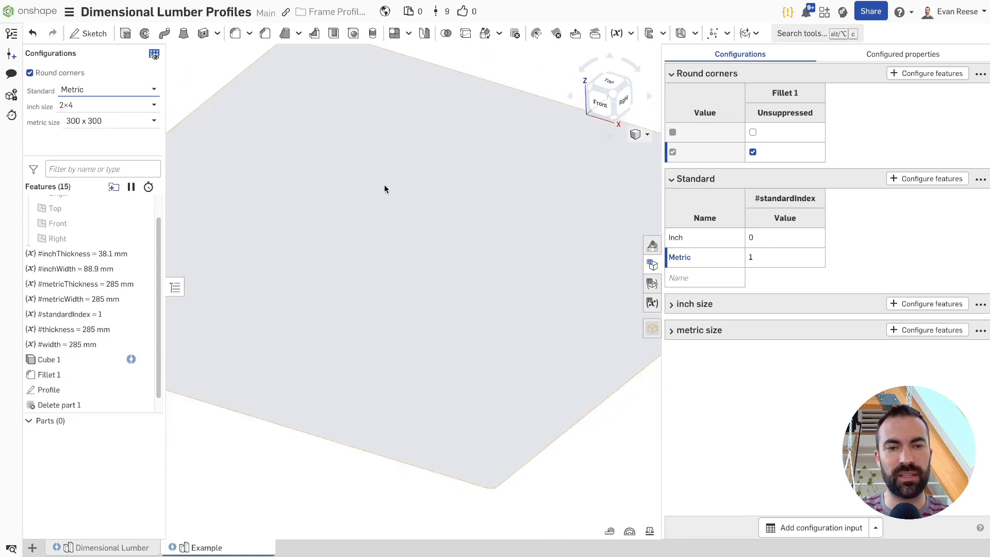
pyautogui.click(117, 92)
pyautogui.click(113, 106)
pyautogui.click(113, 89)
pyautogui.click(100, 120)
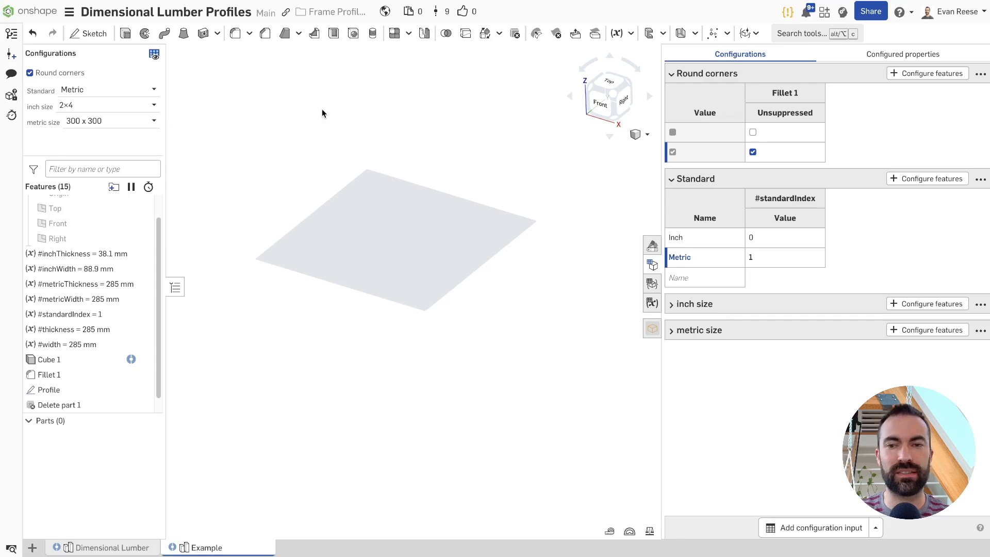
# Move the Round corners input down below the metric size input, making it the last configuration input
pyautogui.click(980, 75)
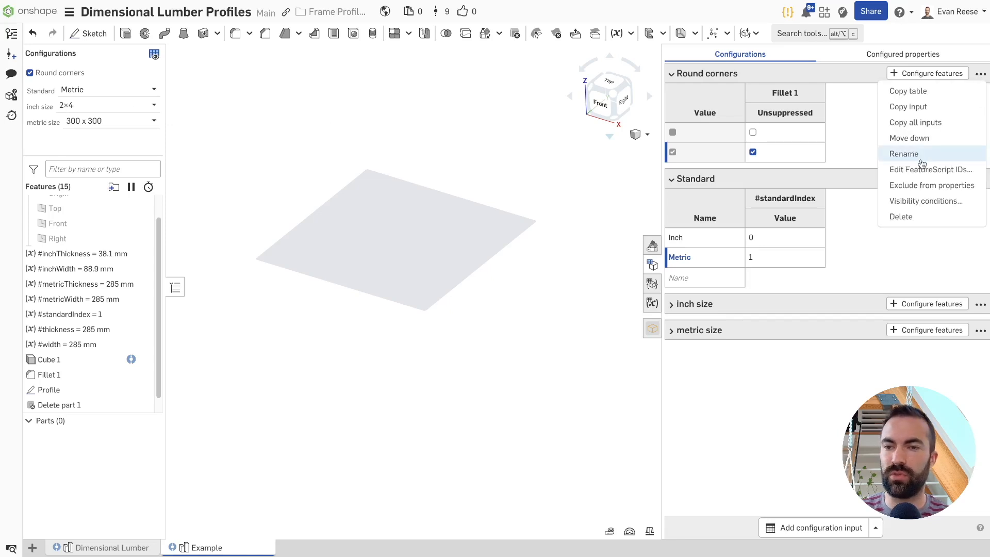
pyautogui.click(910, 138)
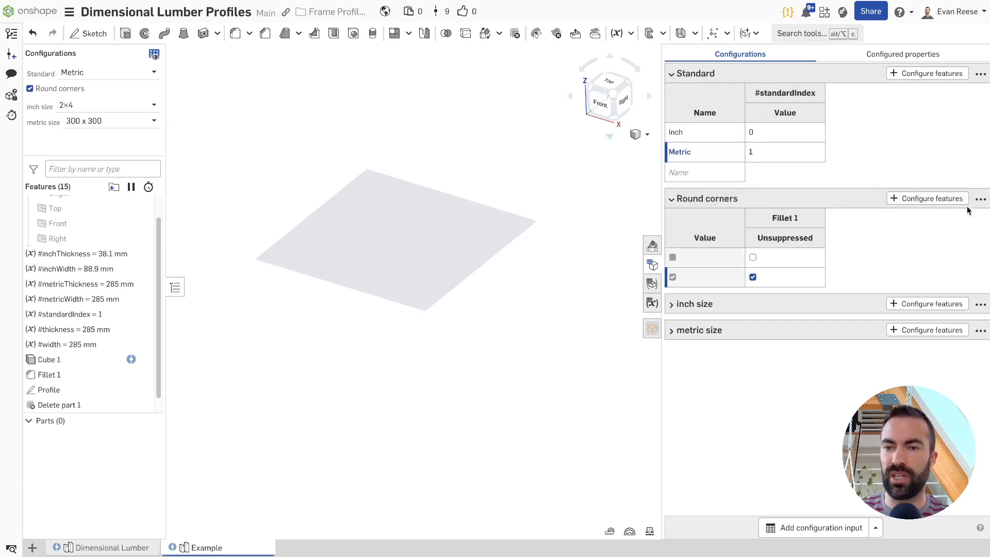
pyautogui.click(980, 198)
pyautogui.click(922, 285)
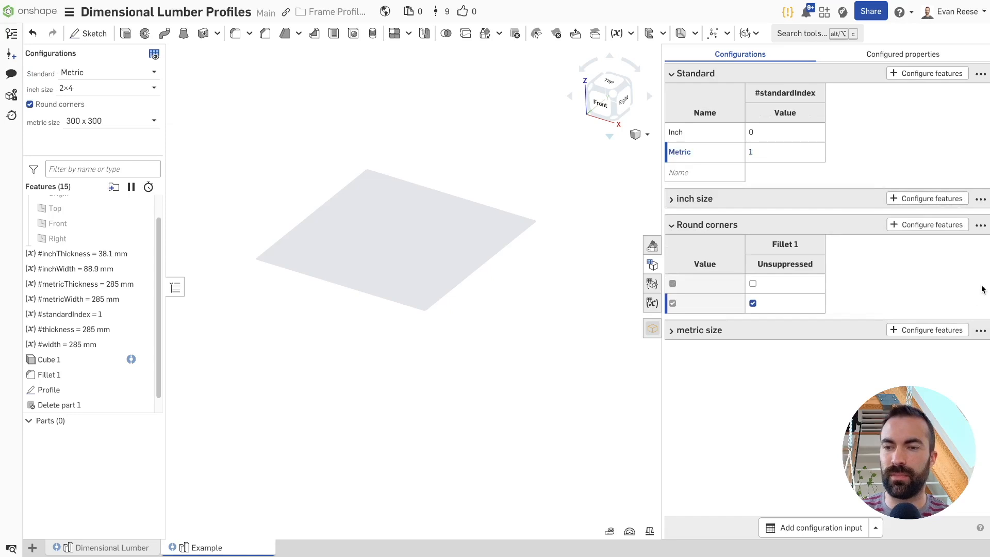
pyautogui.click(982, 230)
pyautogui.click(939, 305)
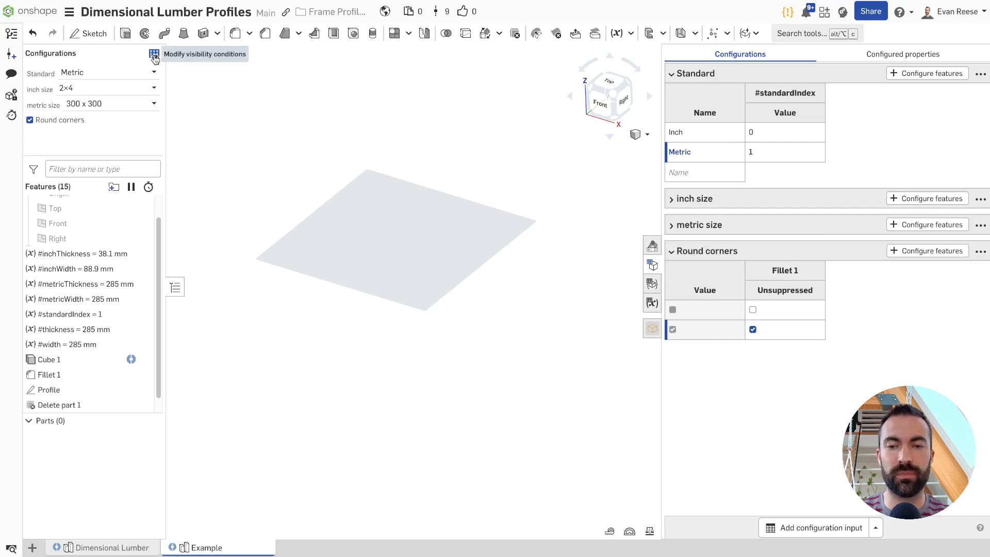
# Add a visibility condition that shows the inch size input only when Standard is Inch
pyautogui.click(155, 54)
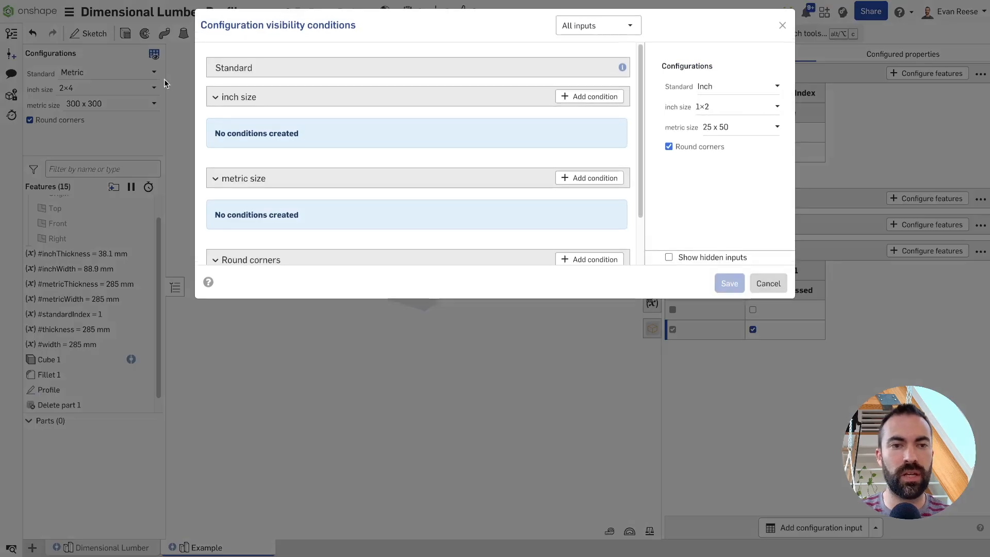
pyautogui.click(612, 98)
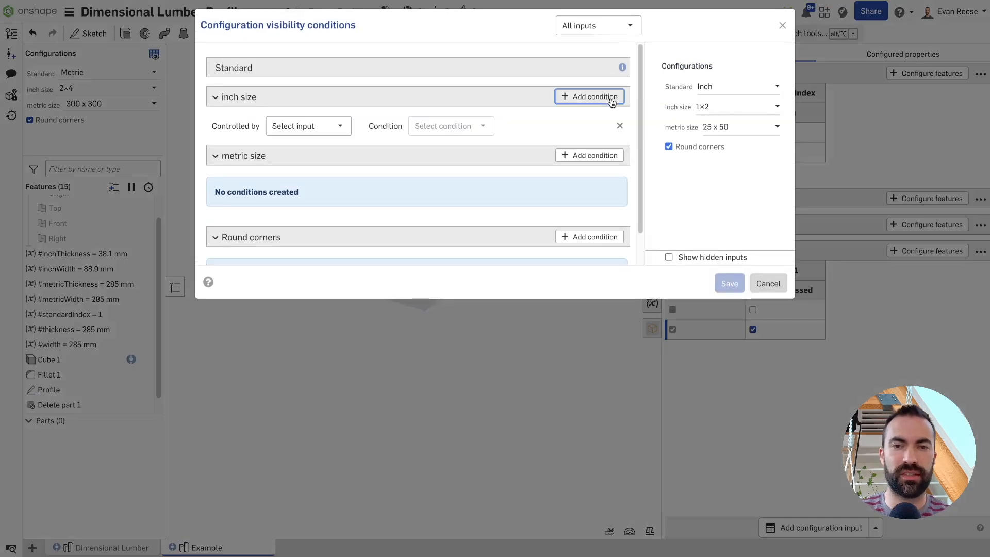
pyautogui.click(341, 126)
pyautogui.click(316, 142)
pyautogui.click(432, 126)
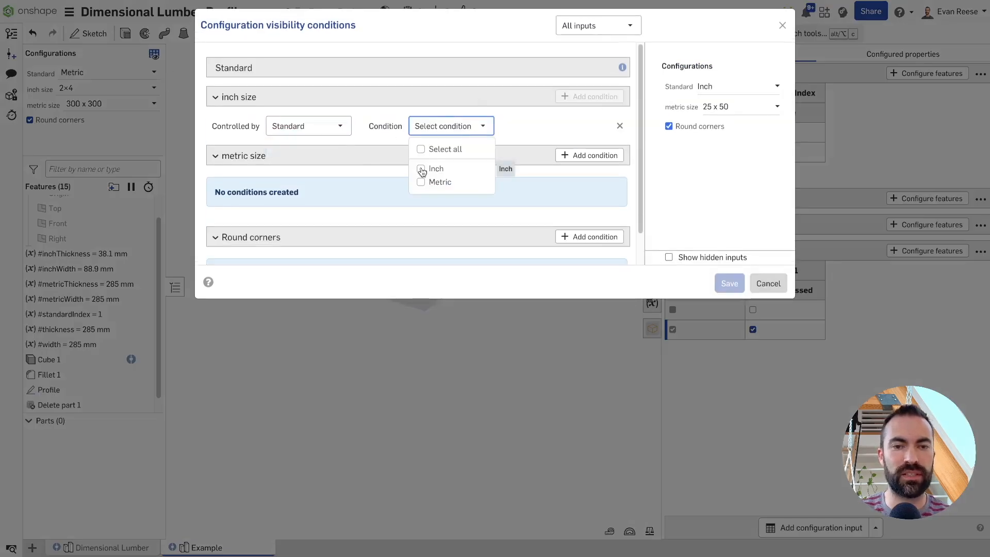
pyautogui.click(422, 228)
# Add a condition that shows the metric size input only when Standard is Metric, and save the visibility conditions
pyautogui.click(567, 155)
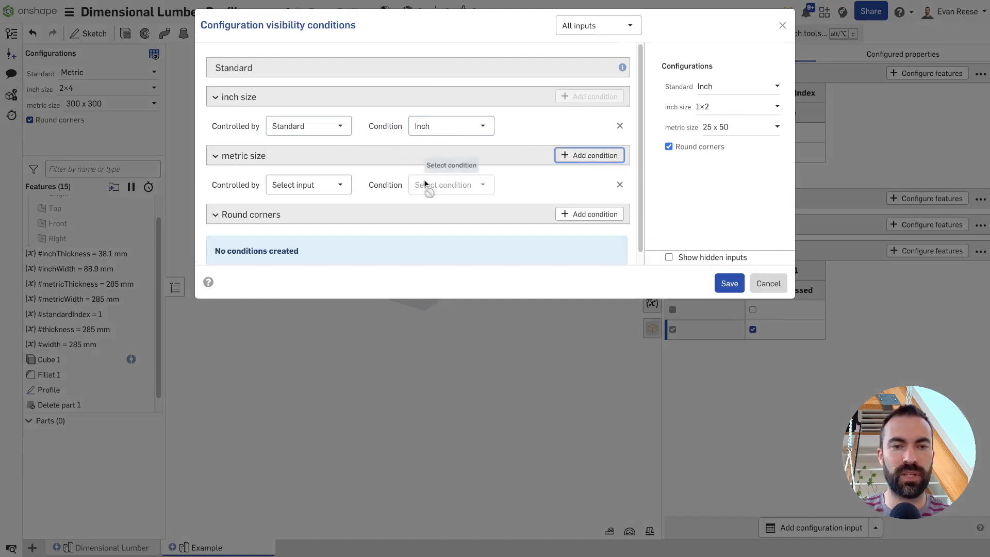
pyautogui.click(320, 190)
pyautogui.click(293, 205)
pyautogui.click(420, 187)
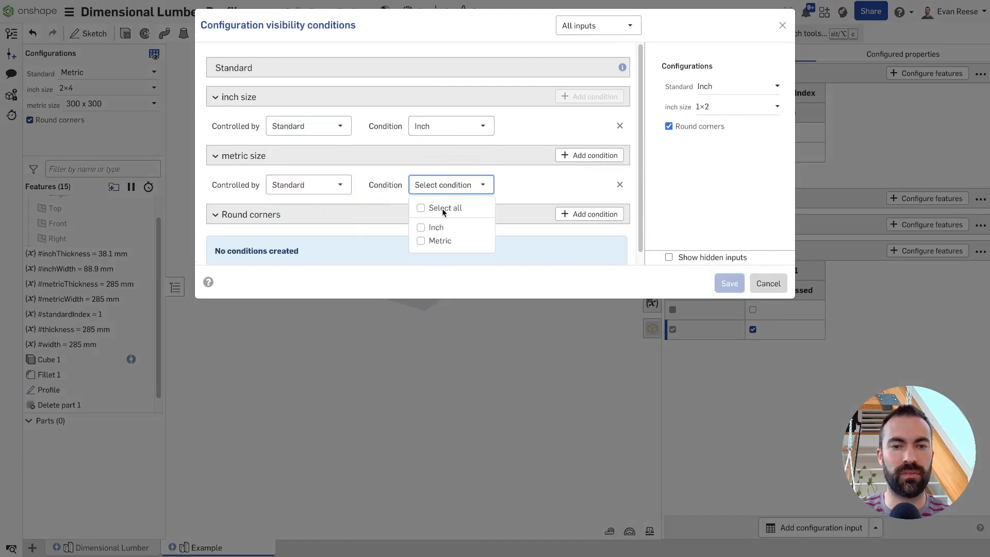
pyautogui.click(429, 239)
pyautogui.click(729, 283)
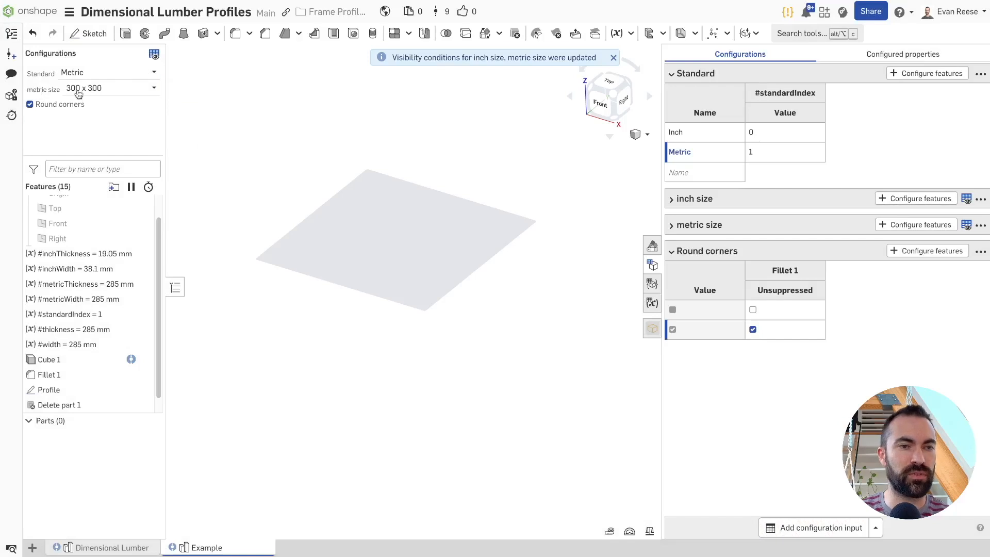
# Switch the Standard configuration to Inch and collapse the Round corners input table
pyautogui.click(105, 78)
pyautogui.click(98, 92)
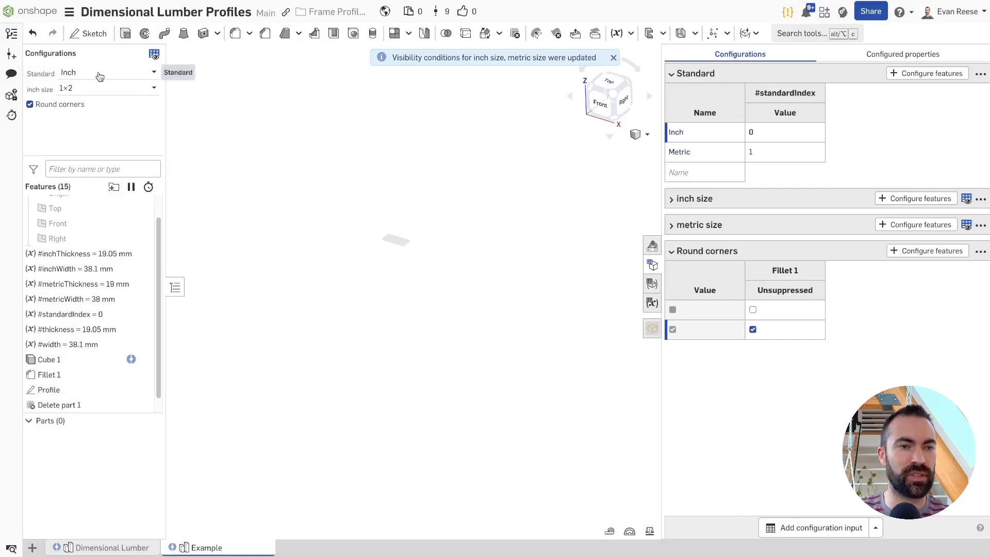
pyautogui.click(672, 252)
# Rename both the inch size and metric size configuration inputs to Size
pyautogui.doubleClick(696, 200)
pyautogui.tripleClick(696, 199)
pyautogui.write('Size')
pyautogui.tripleClick(705, 226)
pyautogui.write('S')
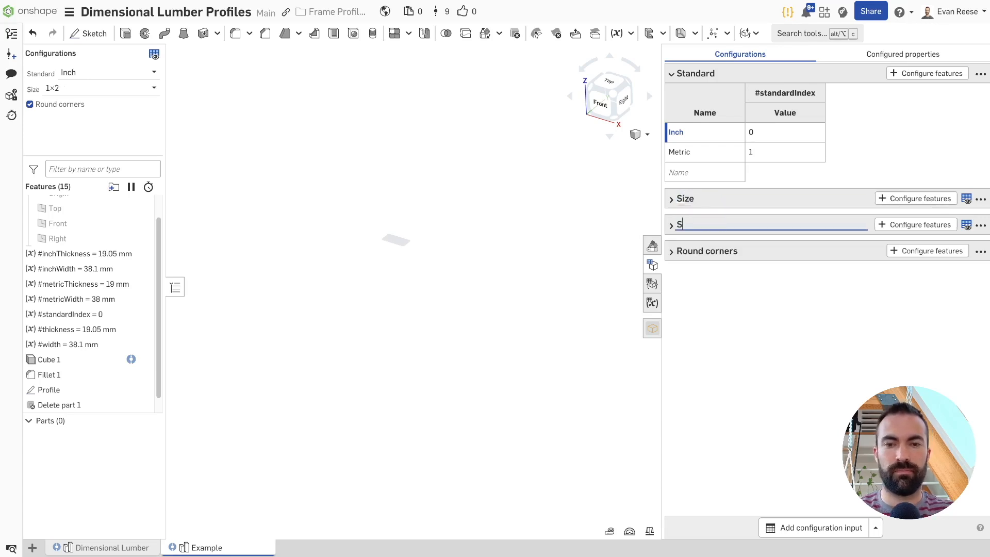
pyautogui.click(728, 323)
# Switch the Standard configuration to Metric and set its size to 25 x 300
pyautogui.click(95, 73)
pyautogui.click(92, 102)
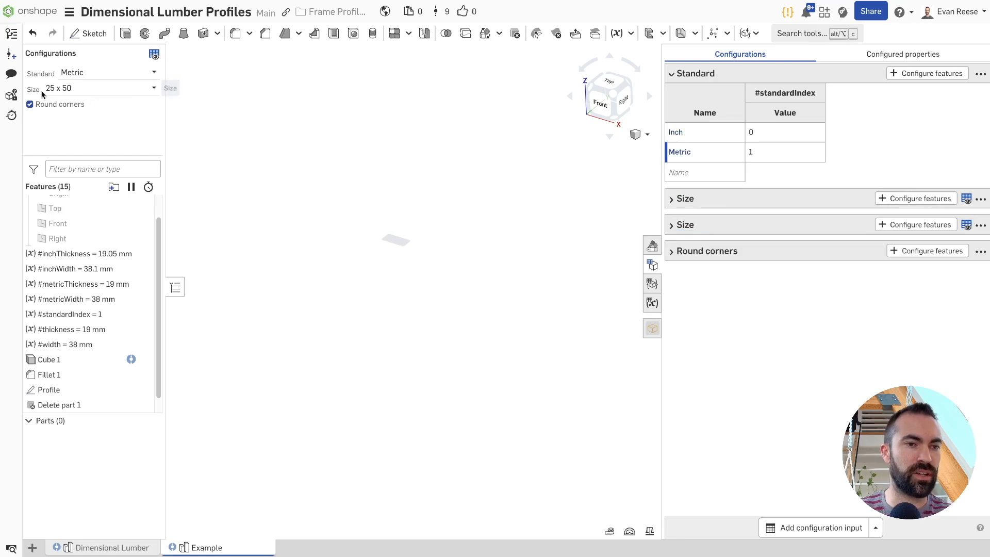
pyautogui.click(82, 88)
pyautogui.click(103, 199)
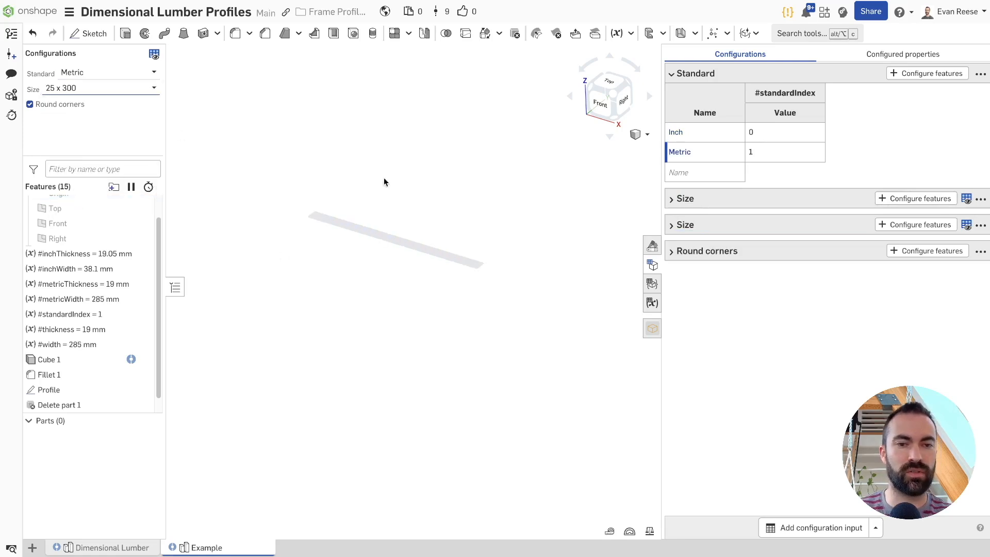
# Look through the feature list and return the Standard configuration to Inch
pyautogui.scroll(-1, 110, 364)
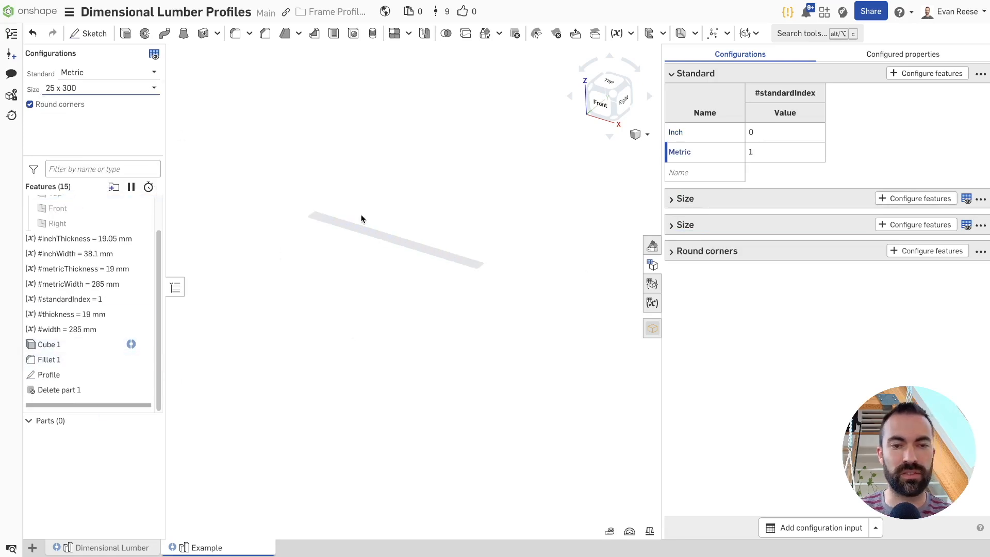
pyautogui.moveTo(158, 247); pyautogui.dragTo(159, 214)
pyautogui.click(98, 76)
pyautogui.click(78, 91)
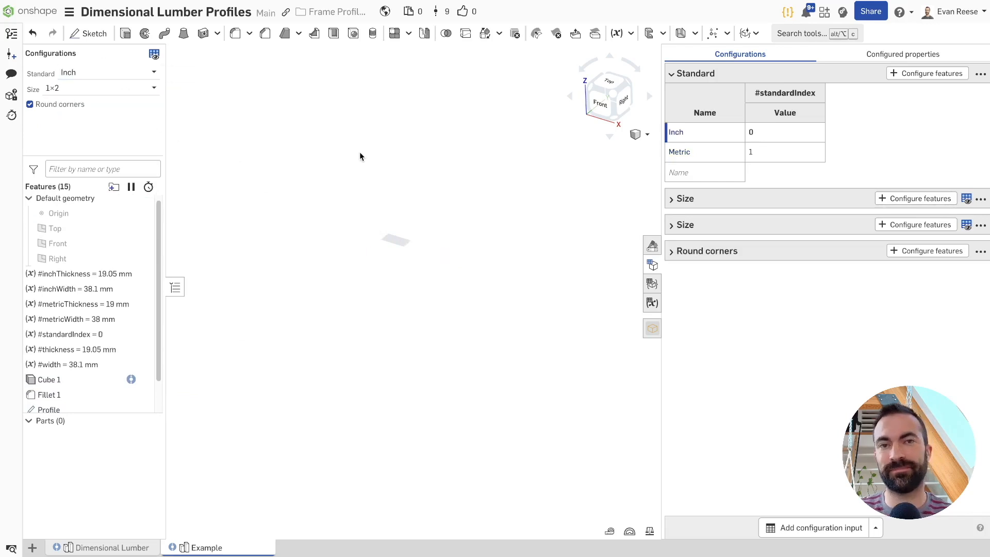